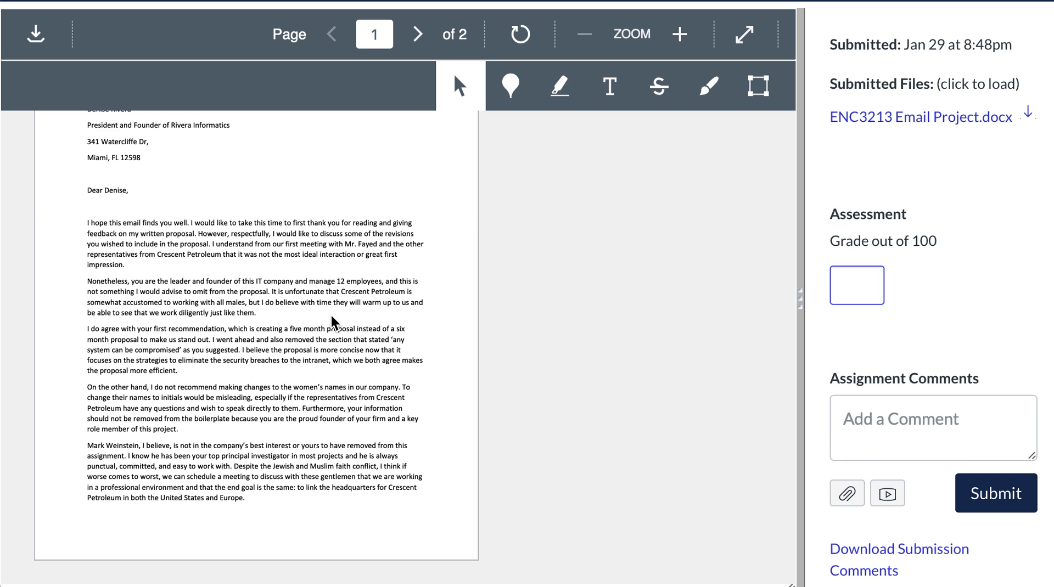
# Read through the first page of the submitted email project, from the address block to the last paragraph
pyautogui.scroll(2, 427, 436)
pyautogui.scroll(-5, 427, 436)
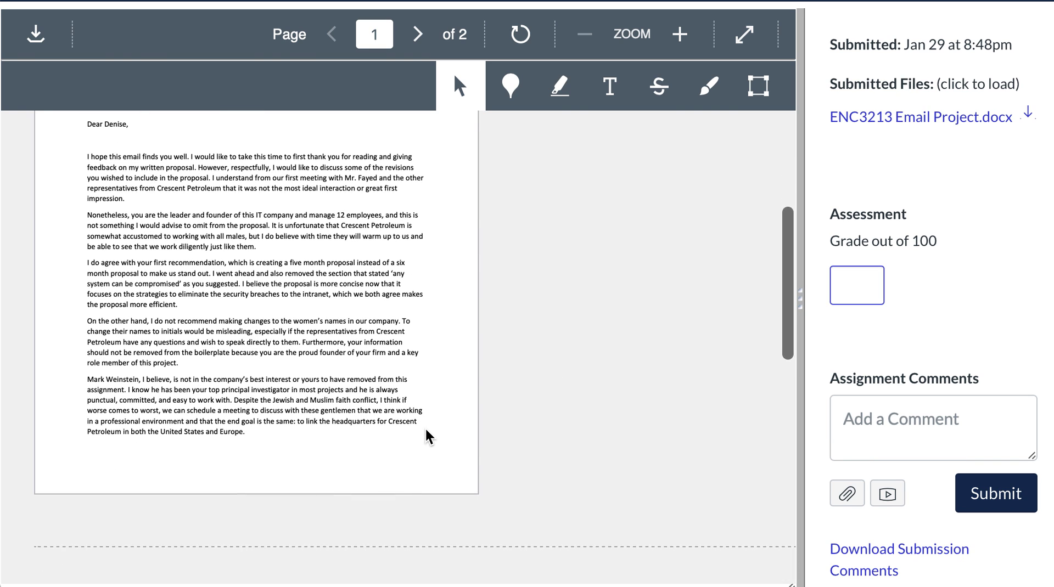
pyautogui.scroll(3, 427, 436)
pyautogui.scroll(-3, 427, 437)
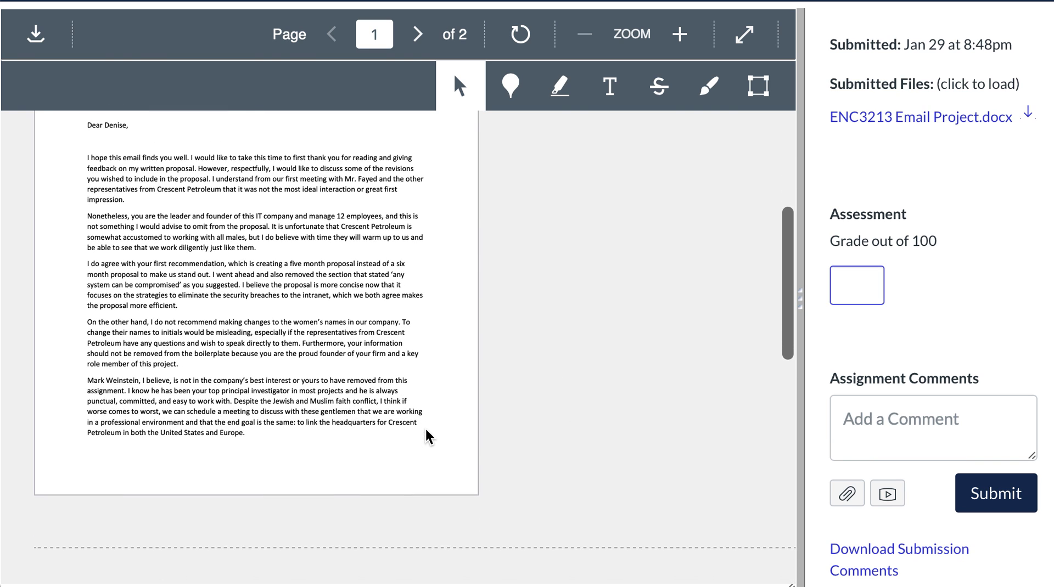
pyautogui.scroll(2, 427, 437)
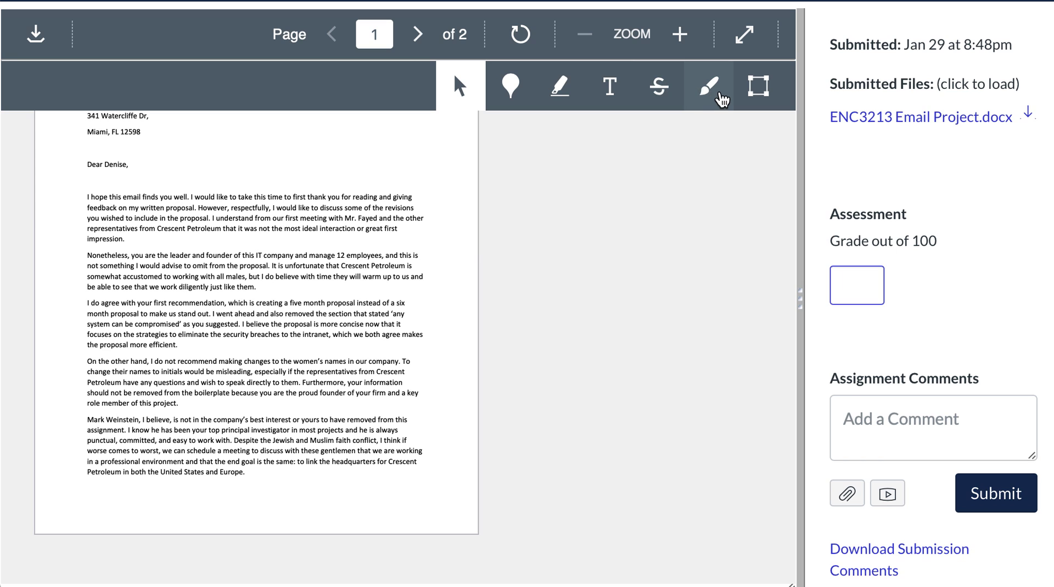
pyautogui.click(690, 39)
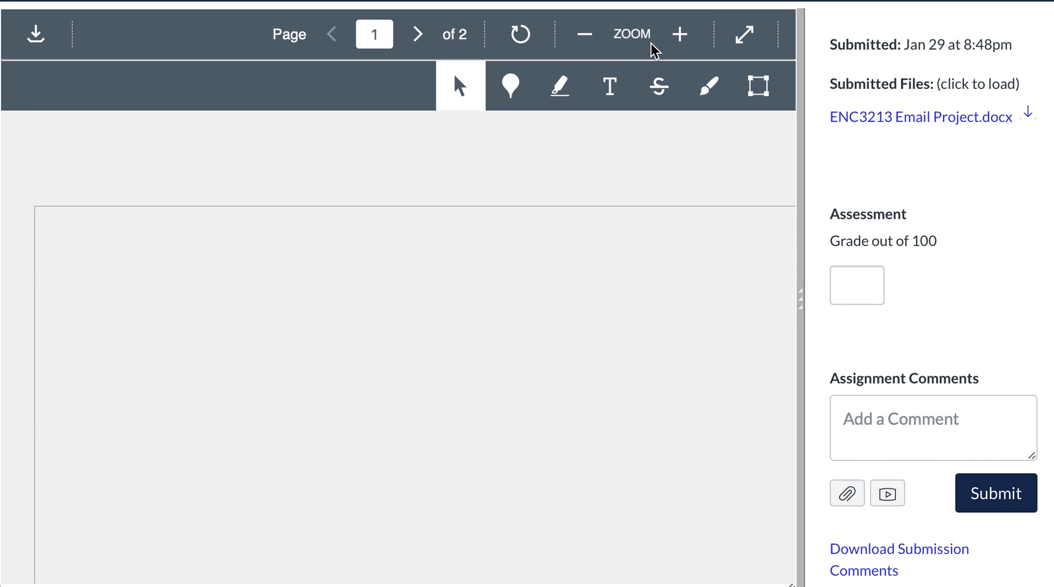
pyautogui.click(587, 38)
pyautogui.scroll(-3, 549, 460)
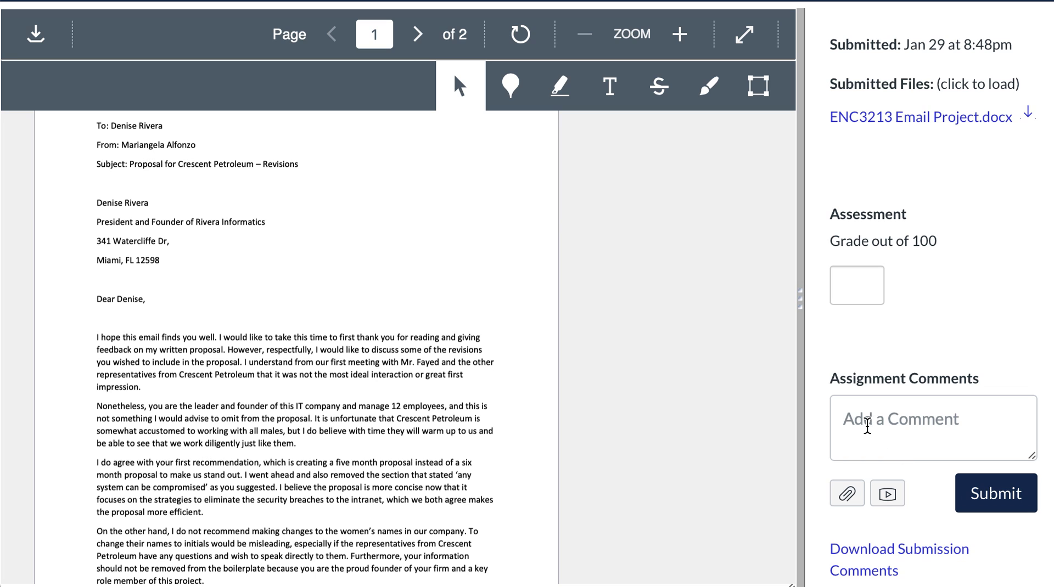
pyautogui.scroll(-3, 568, 393)
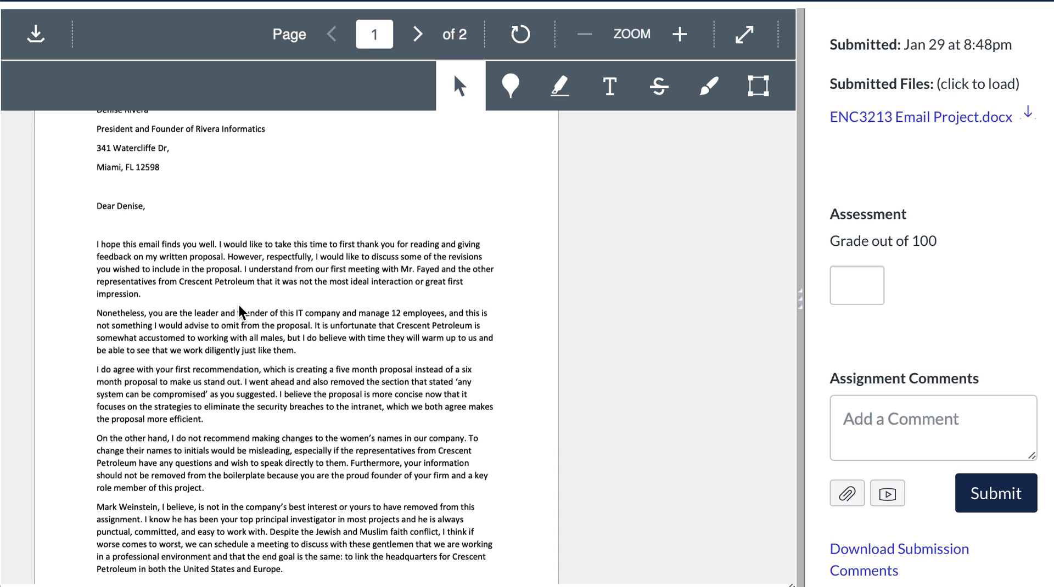
pyautogui.scroll(-1, 238, 305)
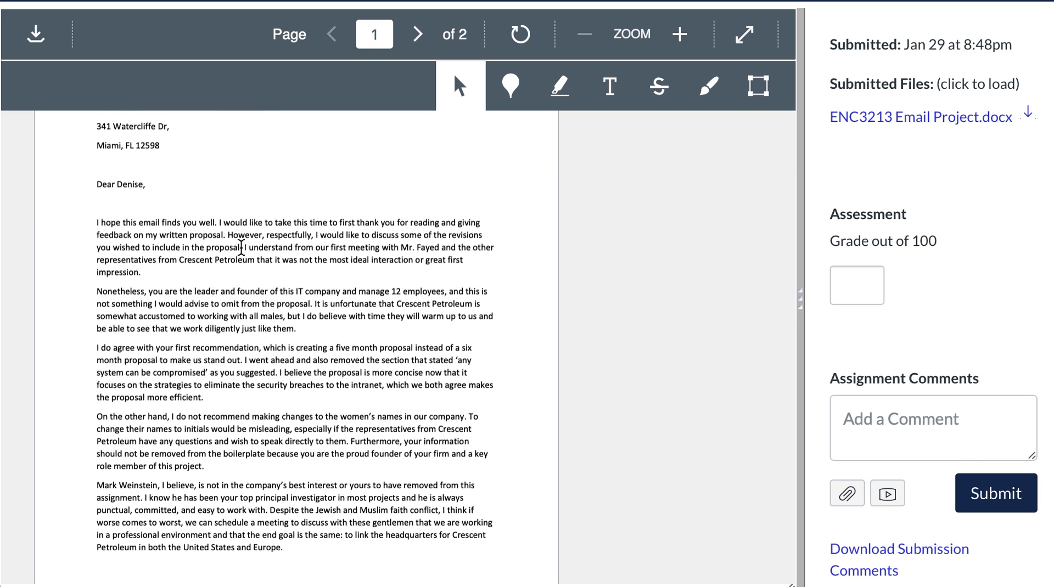
# Highlight the opening paragraph's last sentence, about the first meeting with the Crescent Petroleum representatives, in green
pyautogui.moveTo(245, 248); pyautogui.dragTo(271, 272)
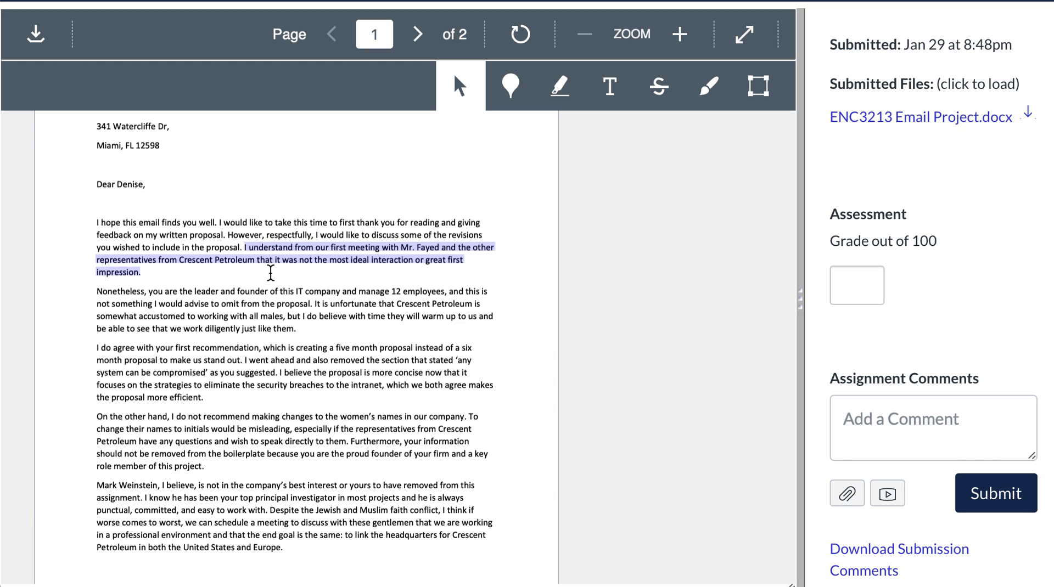
pyautogui.click(568, 102)
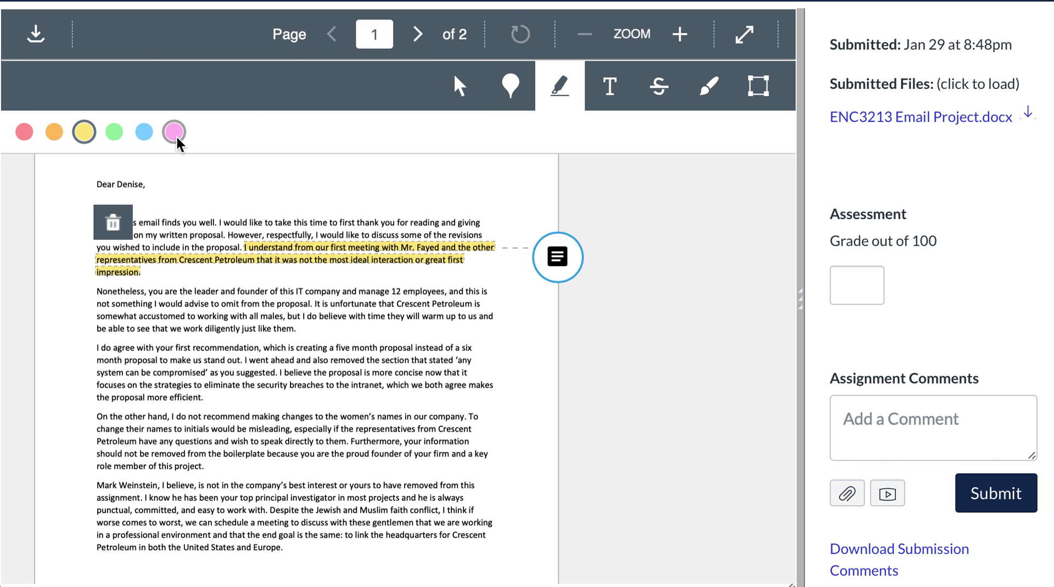
pyautogui.click(175, 135)
pyautogui.click(142, 133)
pyautogui.click(115, 131)
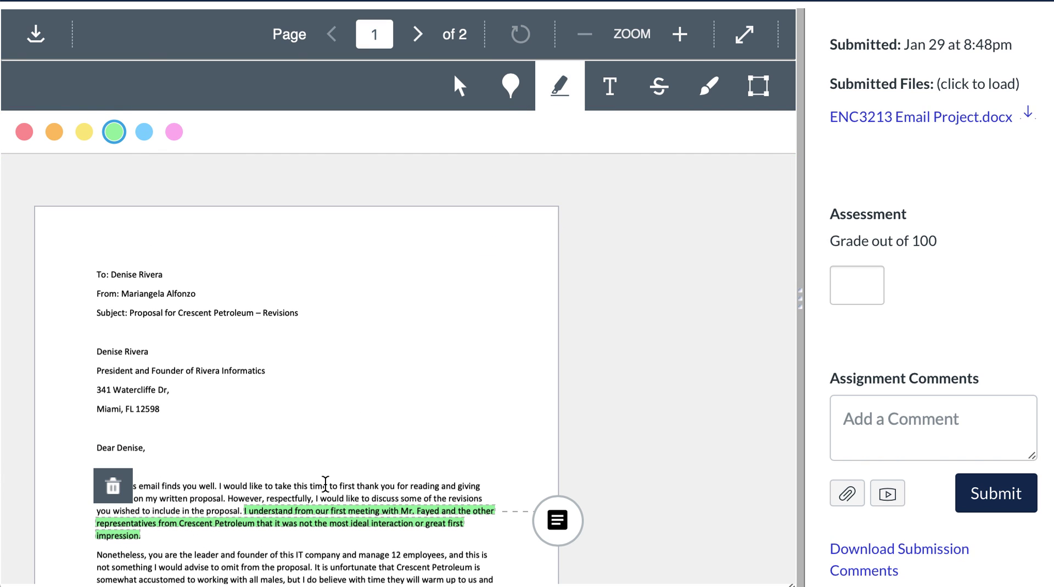
# Attach the comment "I thought your thesis was very strong." to the highlighted sentence in the opening paragraph
pyautogui.scroll(-2, 356, 478)
pyautogui.click(558, 391)
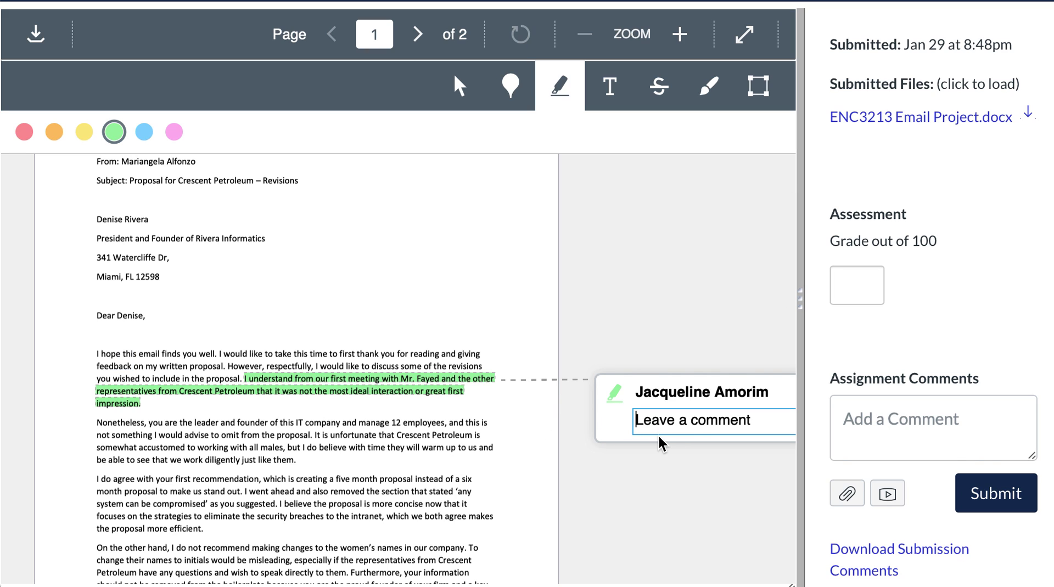
pyautogui.write('I thought your t')
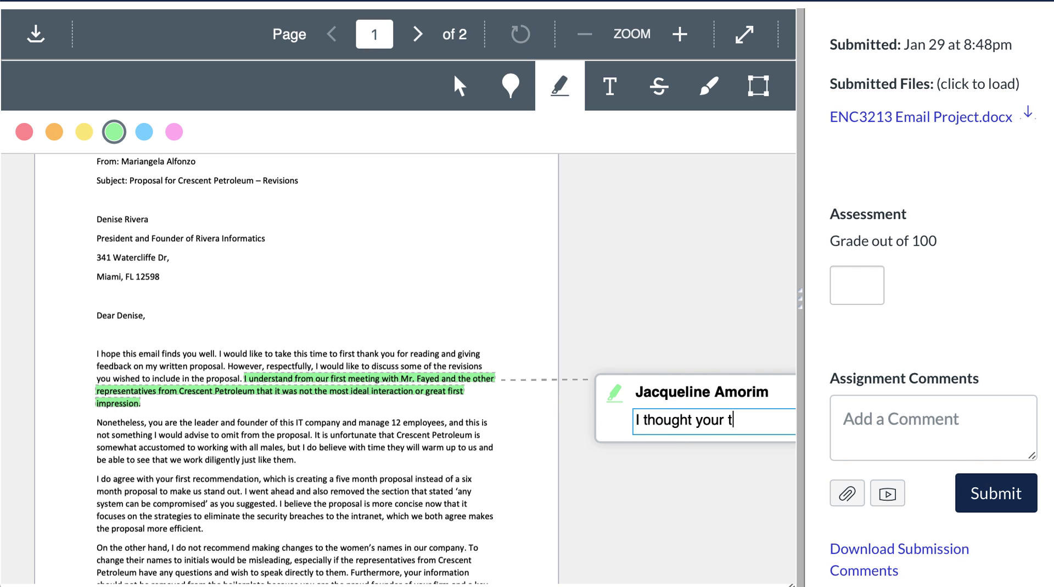
pyautogui.write('hesis was very strong.')
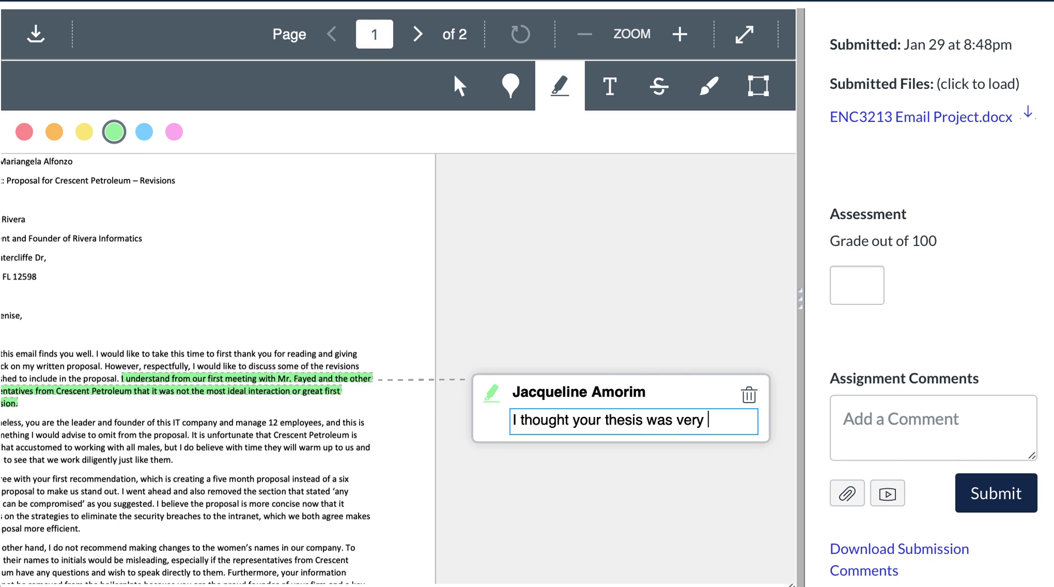
pyautogui.click(640, 521)
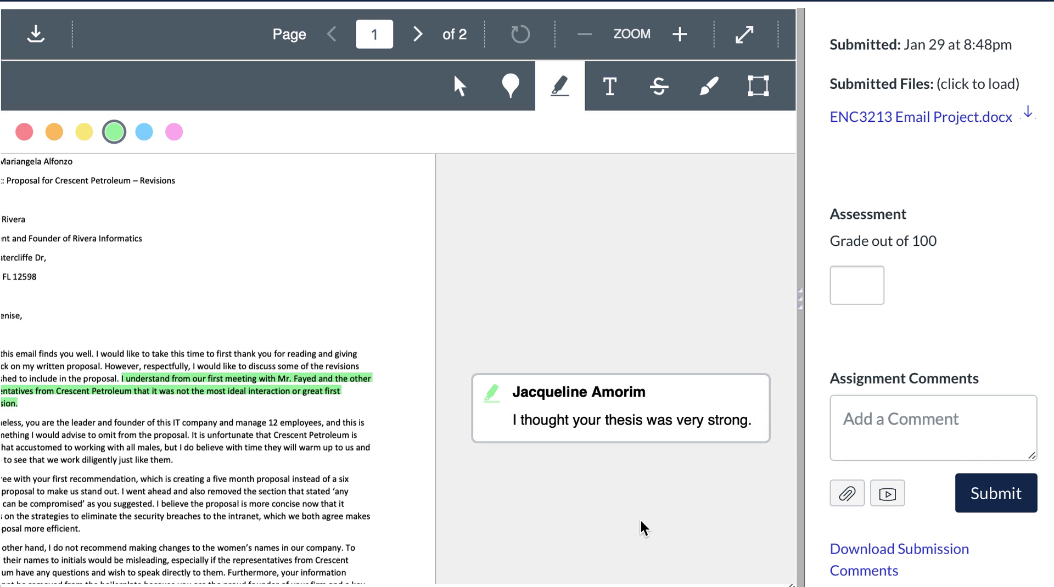
# Highlight the paragraph about the five month proposal in green and comment "I thought this was your weakest paragraph, because.... I suggest that you..."
pyautogui.scroll(-3, 515, 468)
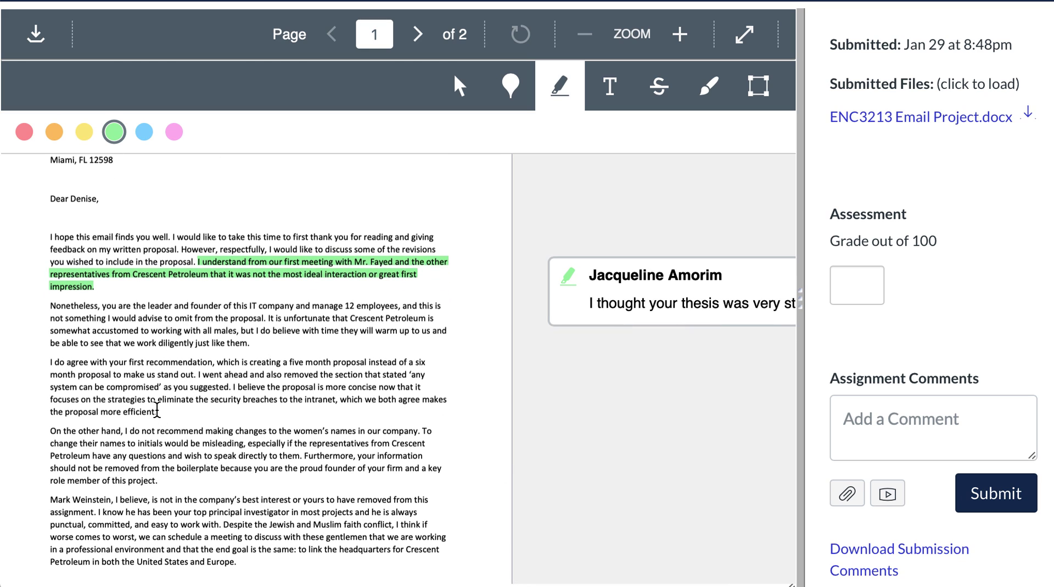
pyautogui.moveTo(157, 410); pyautogui.dragTo(39, 362)
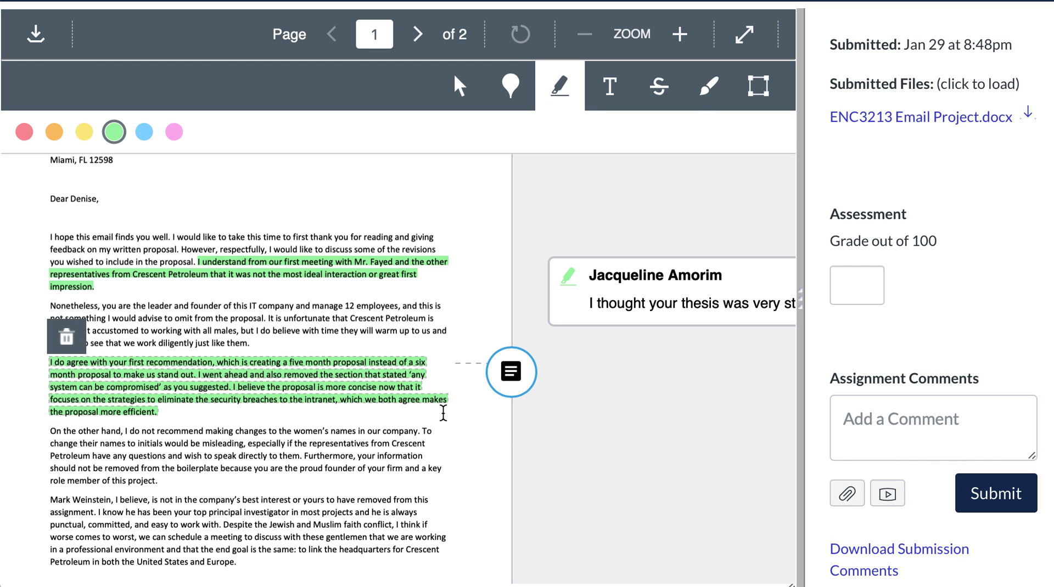
pyautogui.click(493, 388)
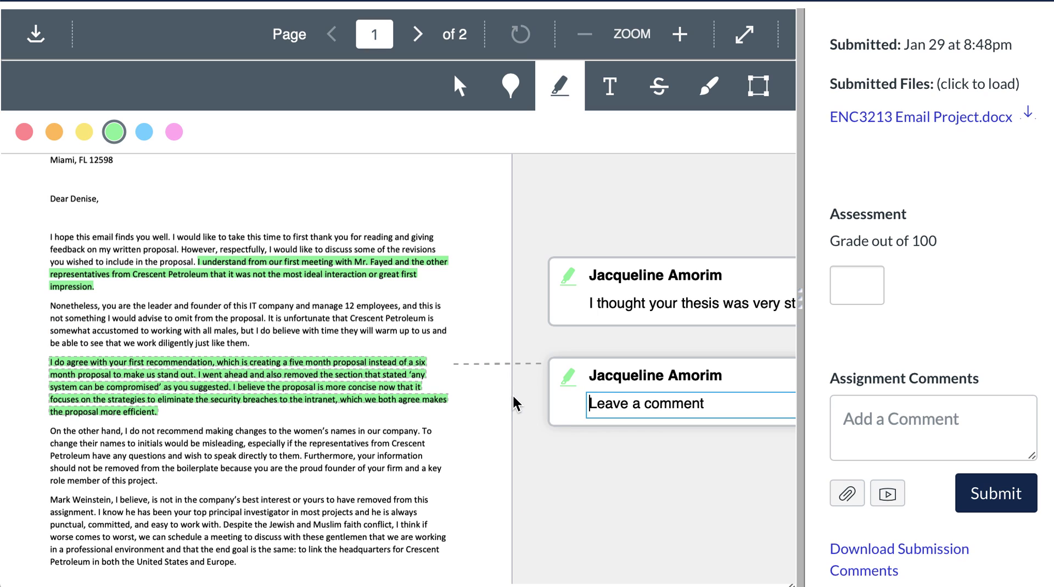
pyautogui.write('I thought this w')
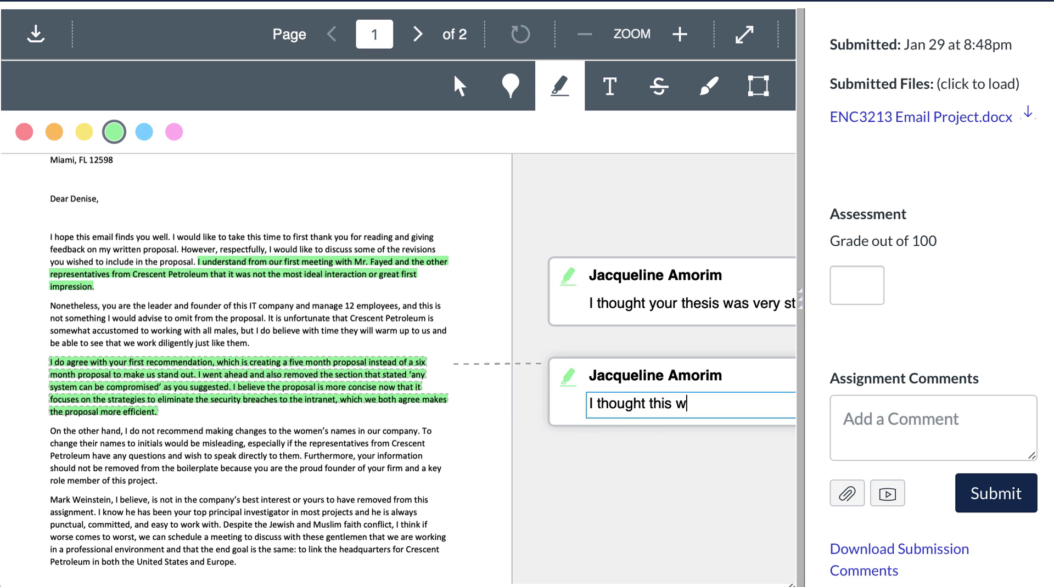
pyautogui.write('as your weakest paragraph')
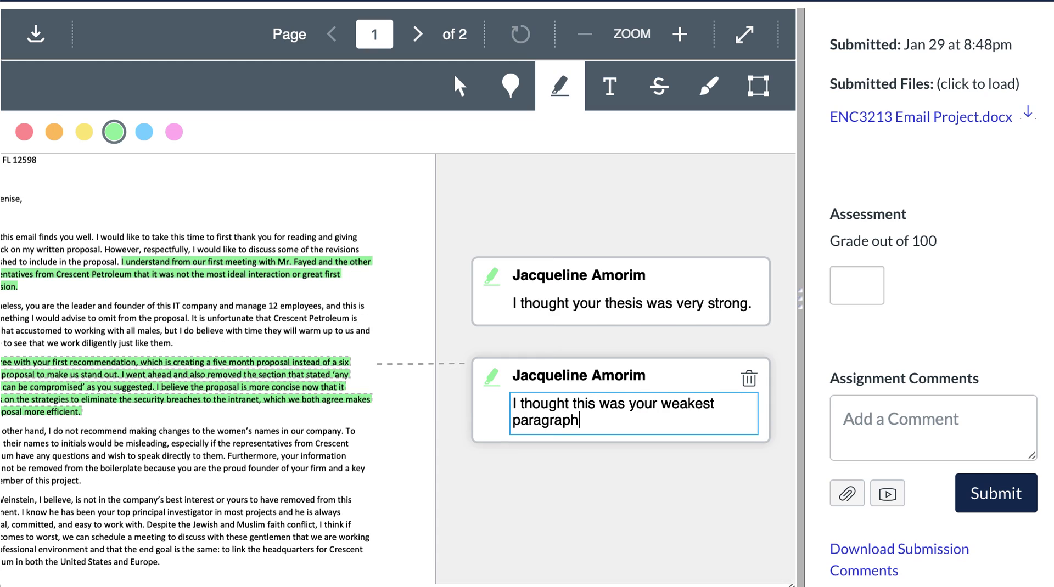
pyautogui.write(', because.... I suggest th')
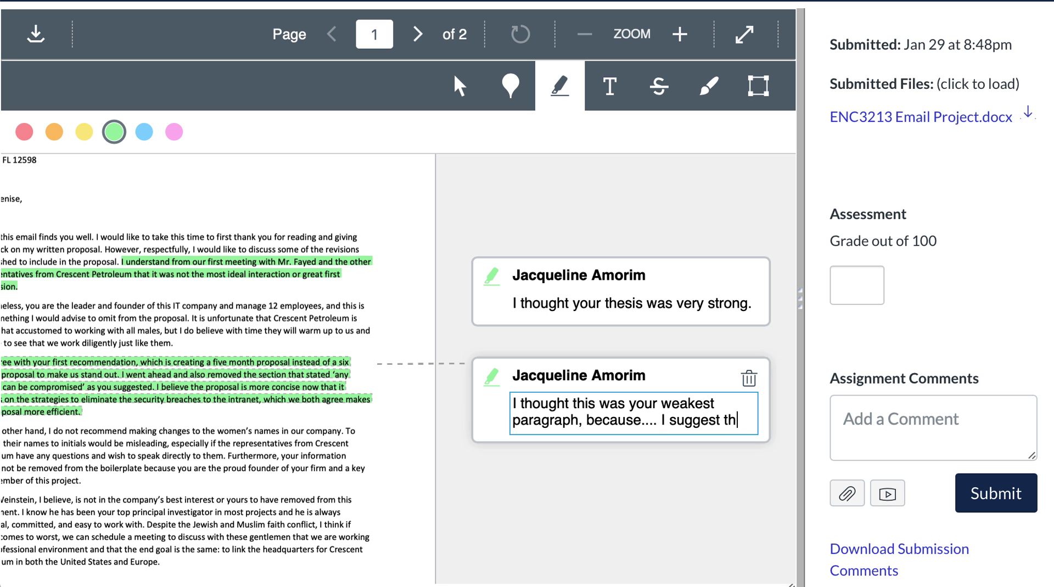
pyautogui.write('at you...')
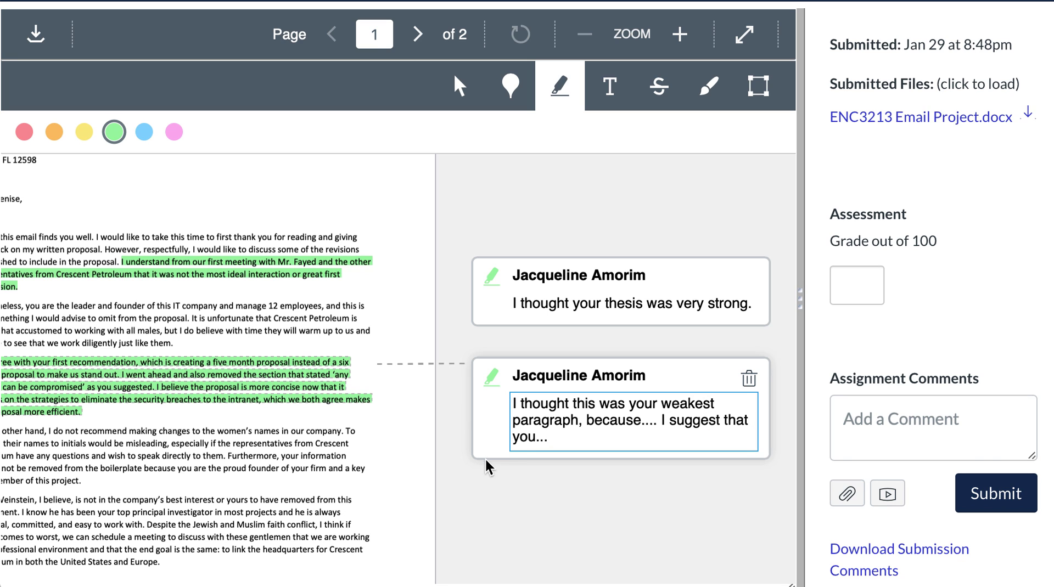
pyautogui.click(394, 485)
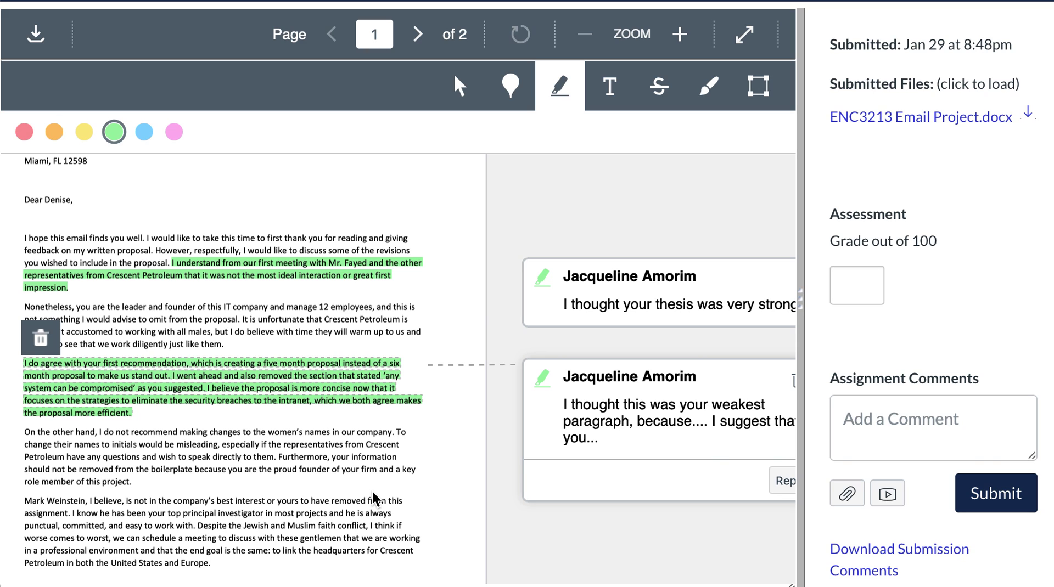
pyautogui.scroll(-2, 359, 389)
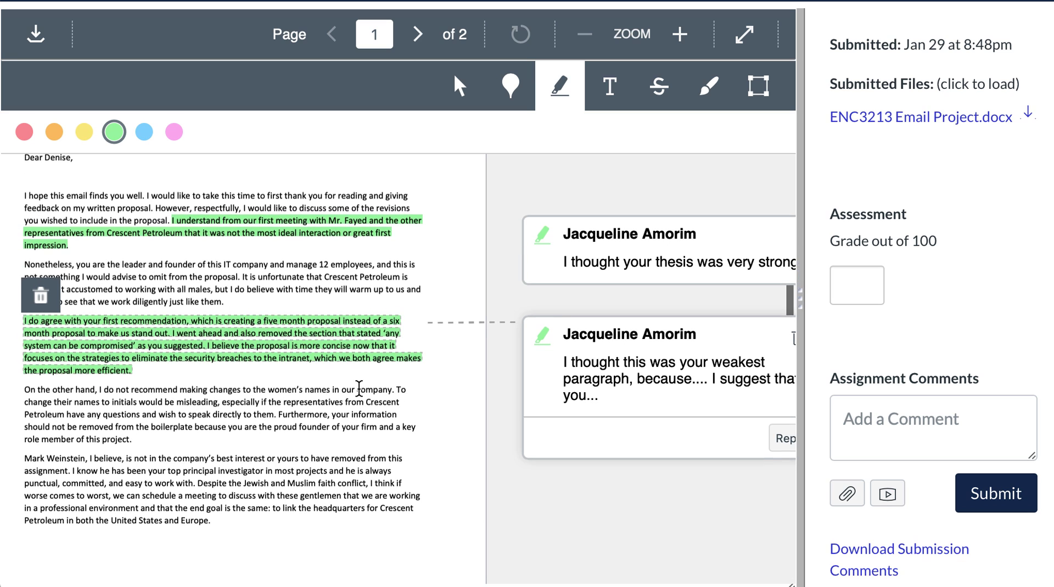
pyautogui.scroll(2, 431, 444)
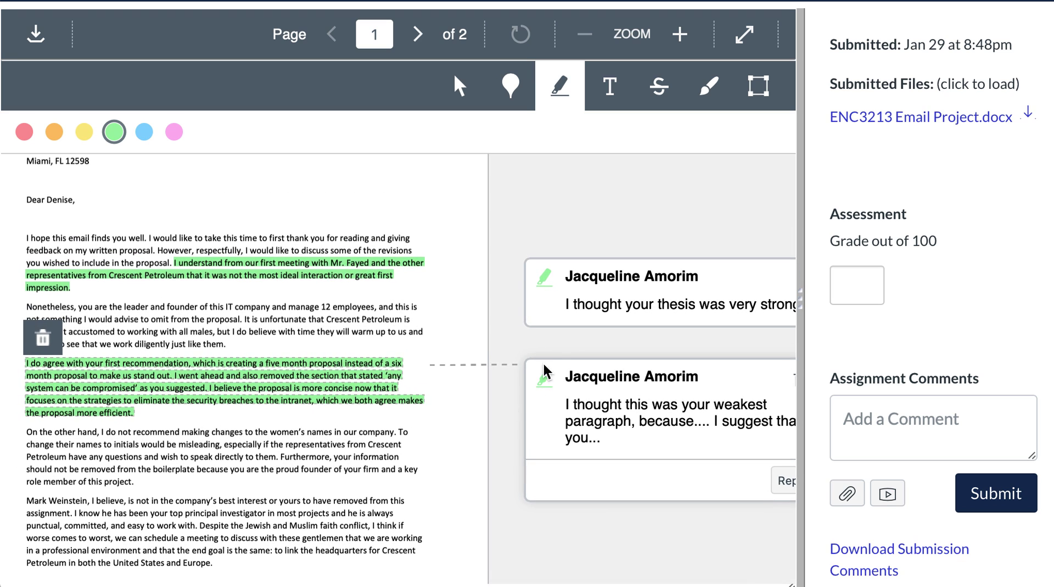
pyautogui.click(639, 310)
pyautogui.scroll(-2, 450, 373)
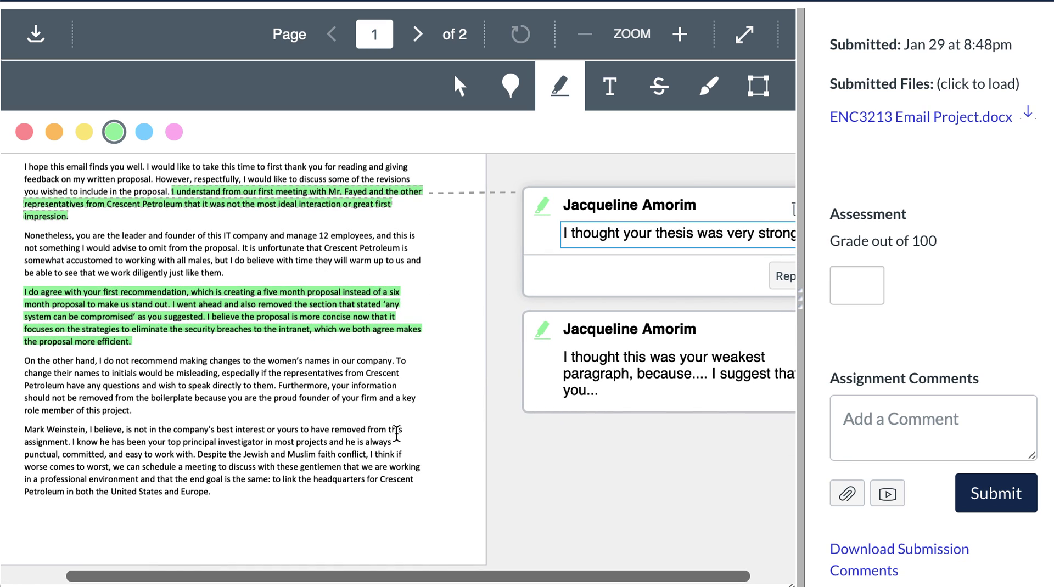
pyautogui.click(458, 430)
pyautogui.scroll(2, 458, 429)
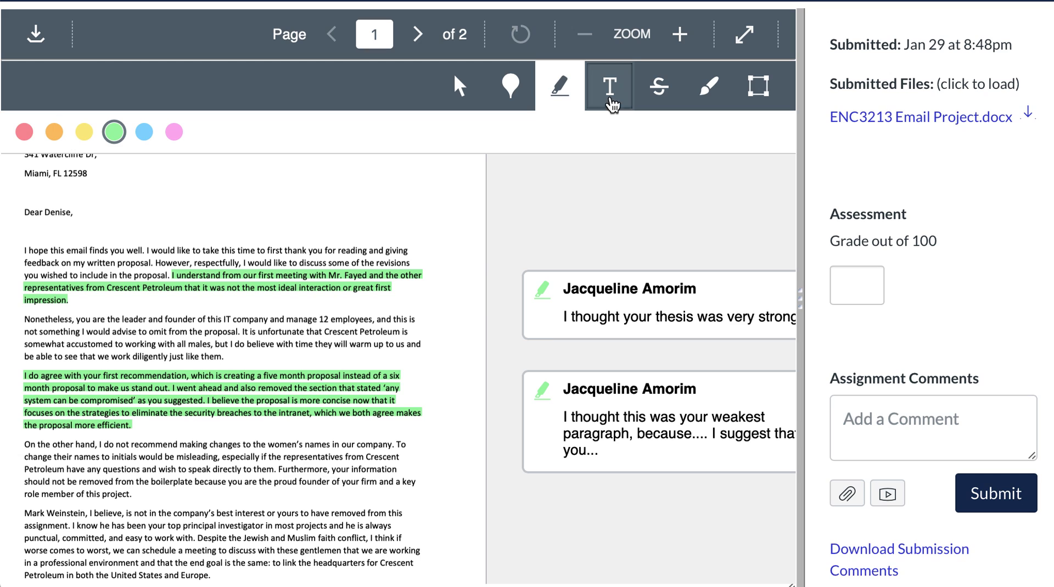
# Add the text annotation "Missing your introduction." beside the salutation and color it green
pyautogui.click(610, 87)
pyautogui.click(196, 208)
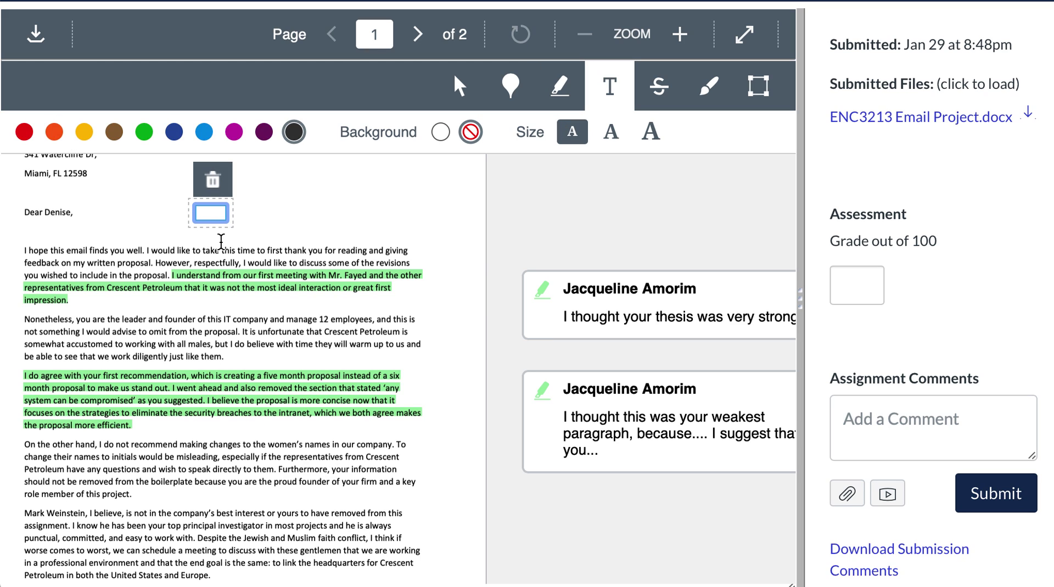
pyautogui.write('Missing ')
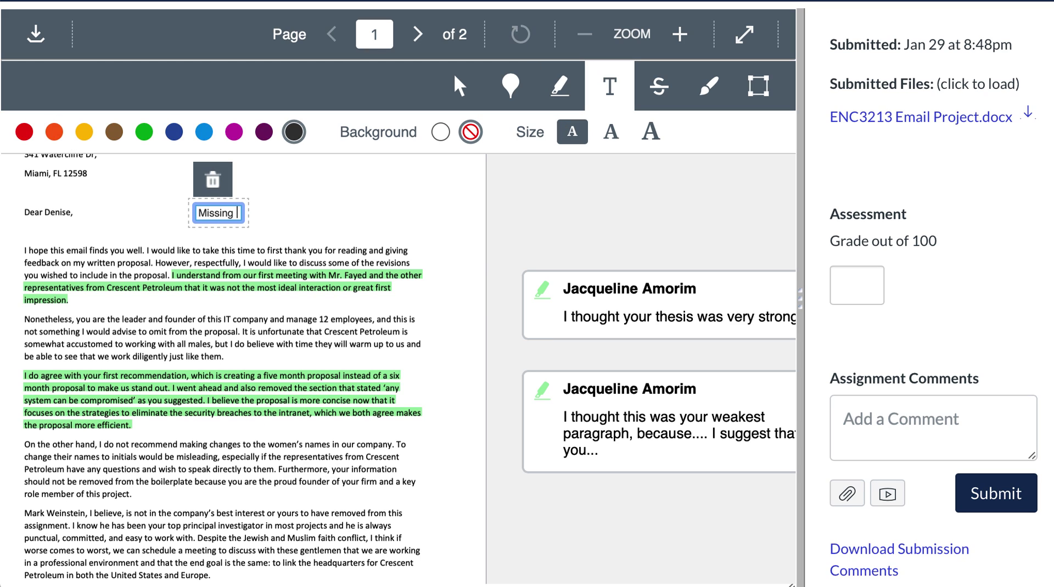
pyautogui.write('your introducton')
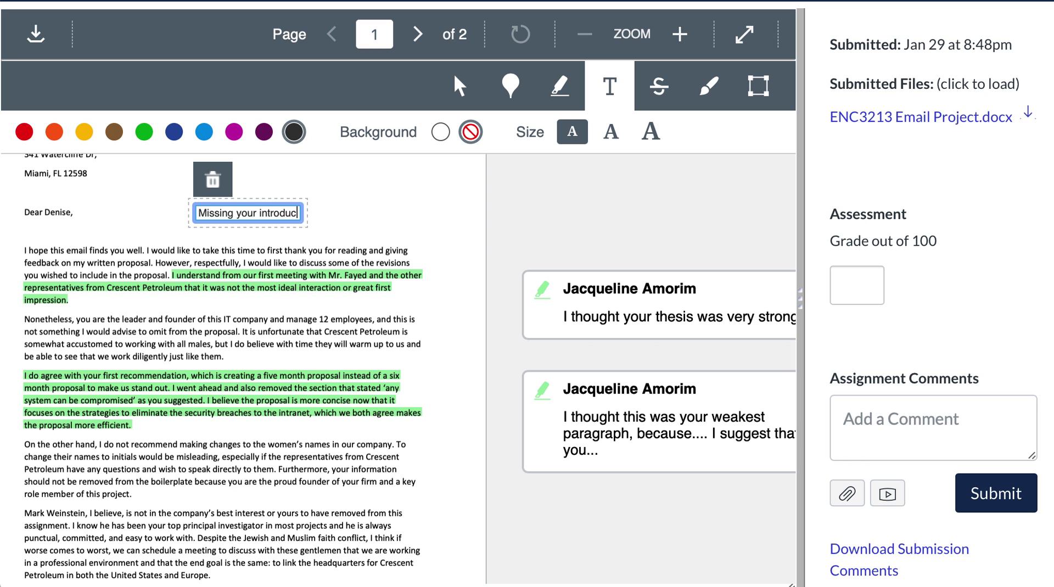
pyautogui.press('BackSpace')
pyautogui.press('BackSpace')
pyautogui.write('ion.')
pyautogui.moveTo(323, 214); pyautogui.dragTo(170, 212)
pyautogui.click(144, 132)
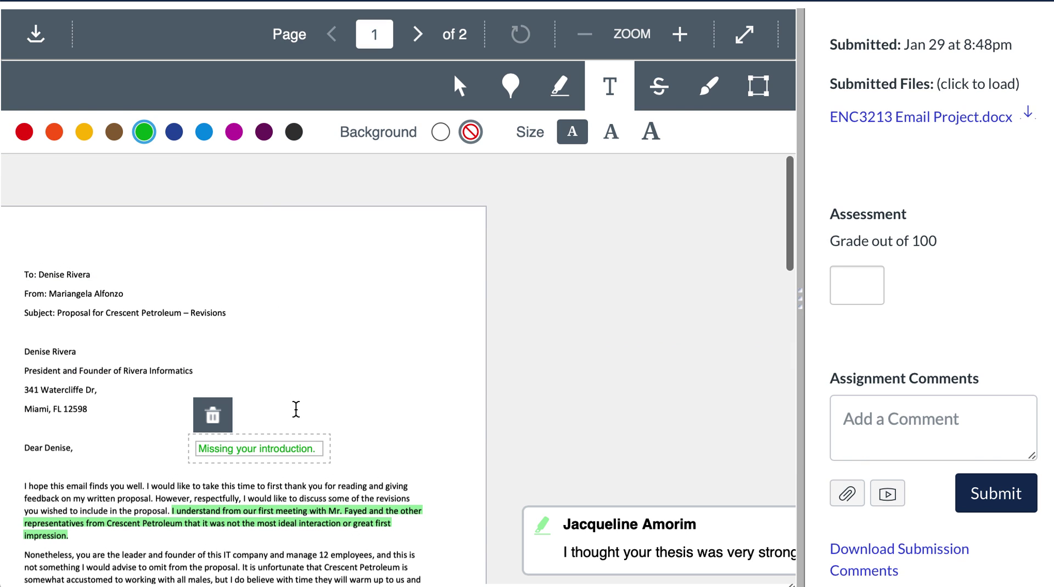
# Strike through "12 employees" in the second paragraph, open its comment box, and color the strikethrough magenta
pyautogui.scroll(-3, 295, 409)
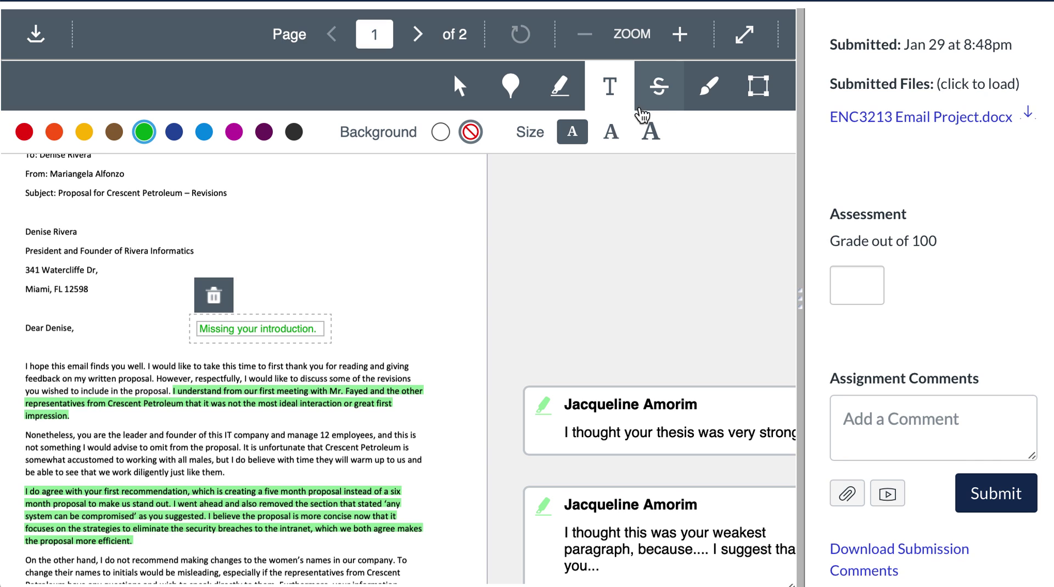
pyautogui.scroll(-3, 452, 238)
pyautogui.click(657, 105)
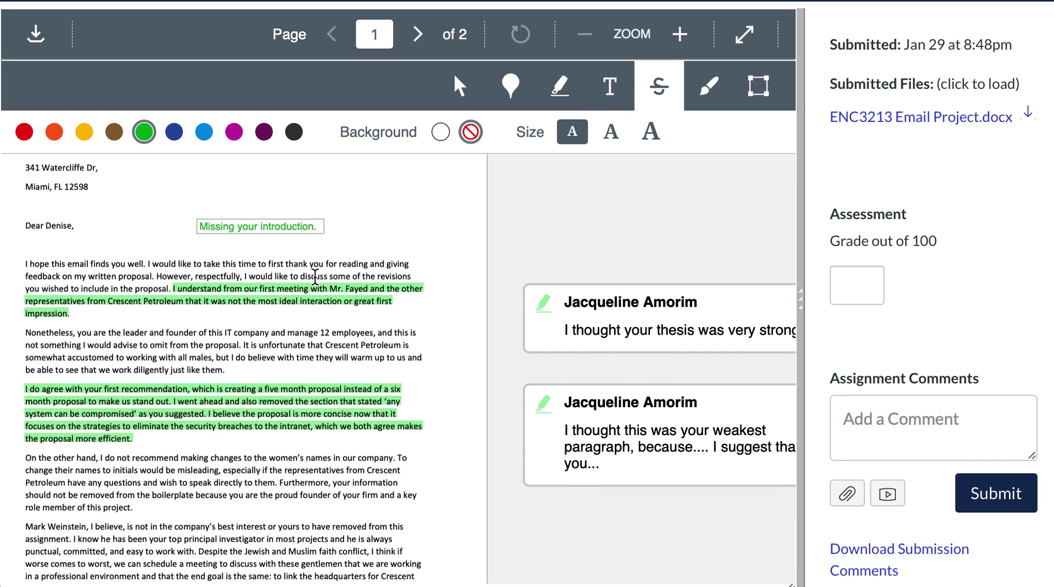
pyautogui.moveTo(320, 332); pyautogui.dragTo(376, 332)
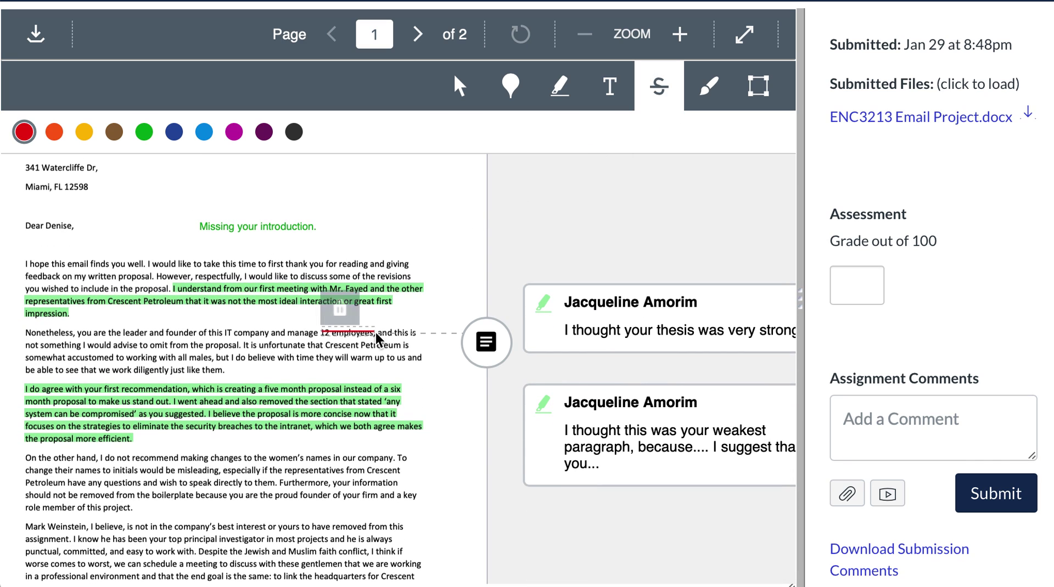
pyautogui.click(483, 357)
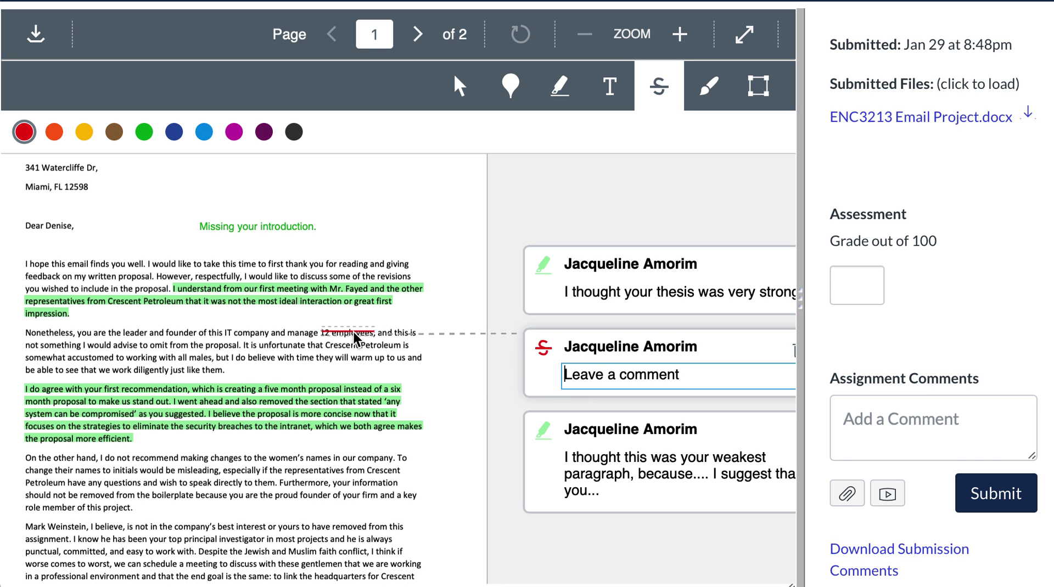
pyautogui.click(234, 130)
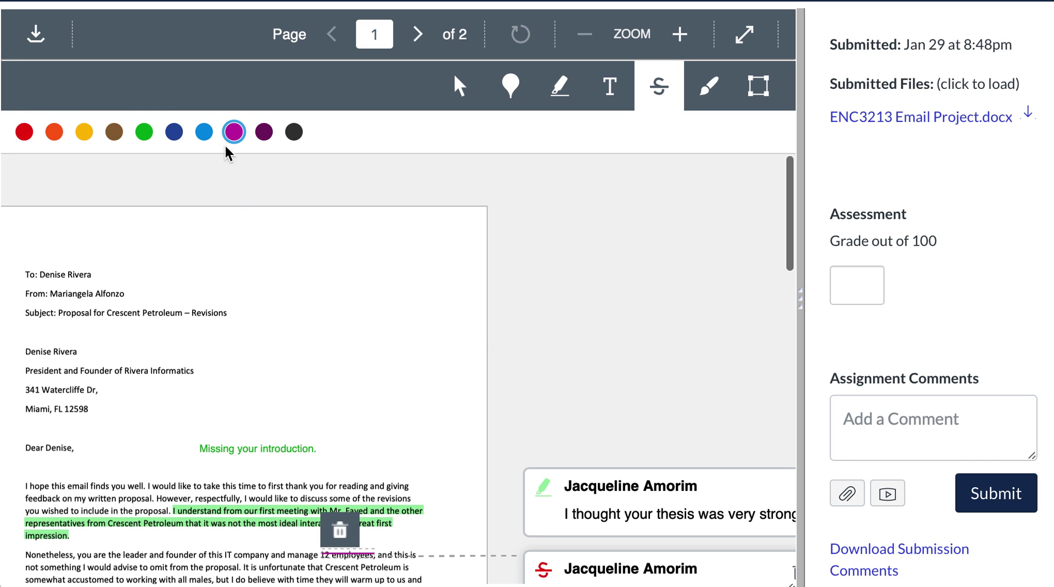
# Draw a thin blue freehand loop around the salutation, open its comment box, and leave the comment empty
pyautogui.scroll(-2, 321, 406)
pyautogui.click(709, 86)
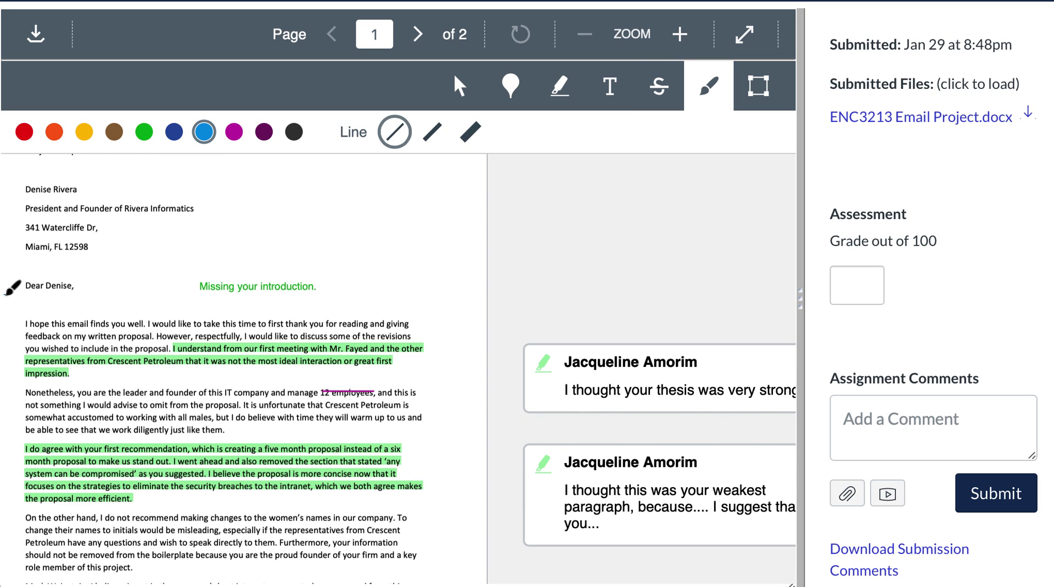
pyautogui.moveTo(4, 295)
pyautogui.mouseDown()
pyautogui.moveTo(50, 259)
pyautogui.moveTo(20, 276)
pyautogui.mouseUp()
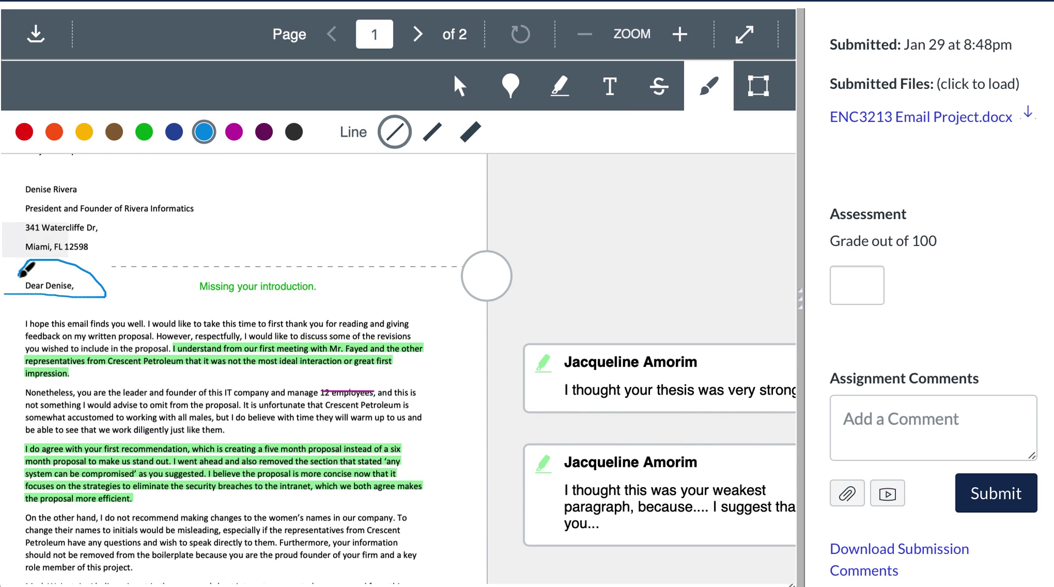
pyautogui.click(486, 269)
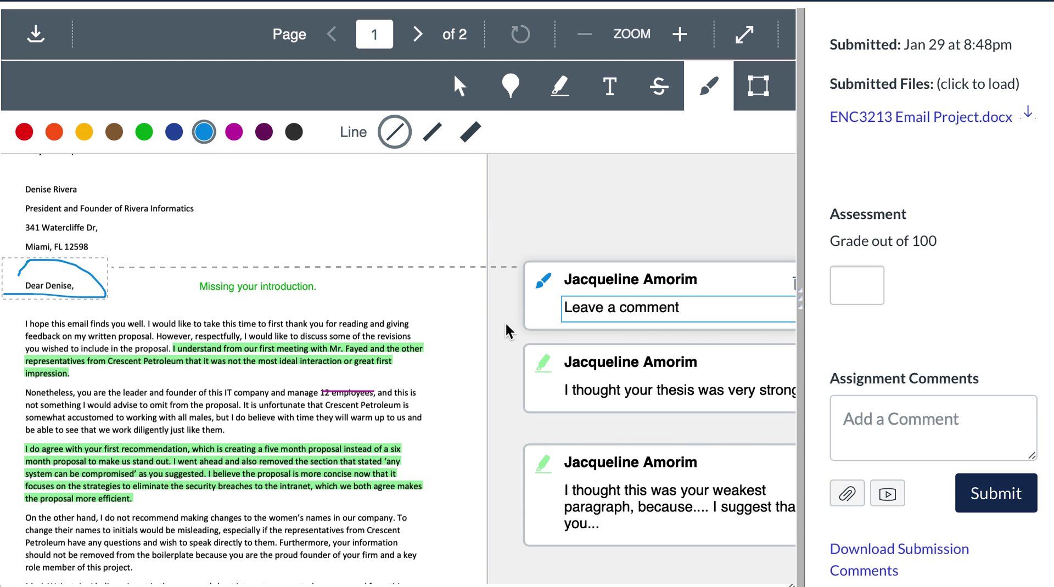
pyautogui.scroll(-5, 505, 330)
pyautogui.scroll(4, 506, 347)
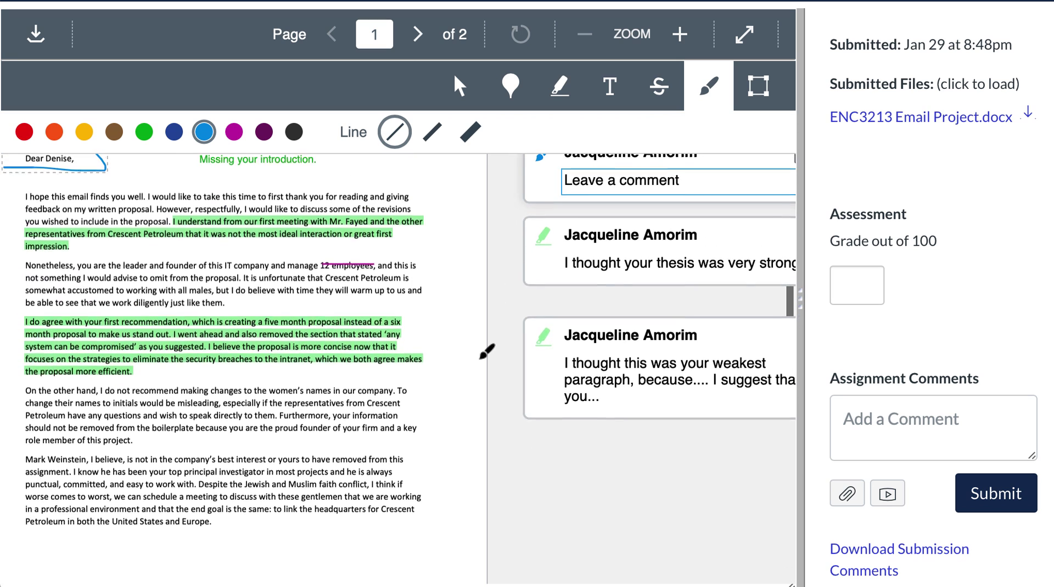
pyautogui.click(637, 213)
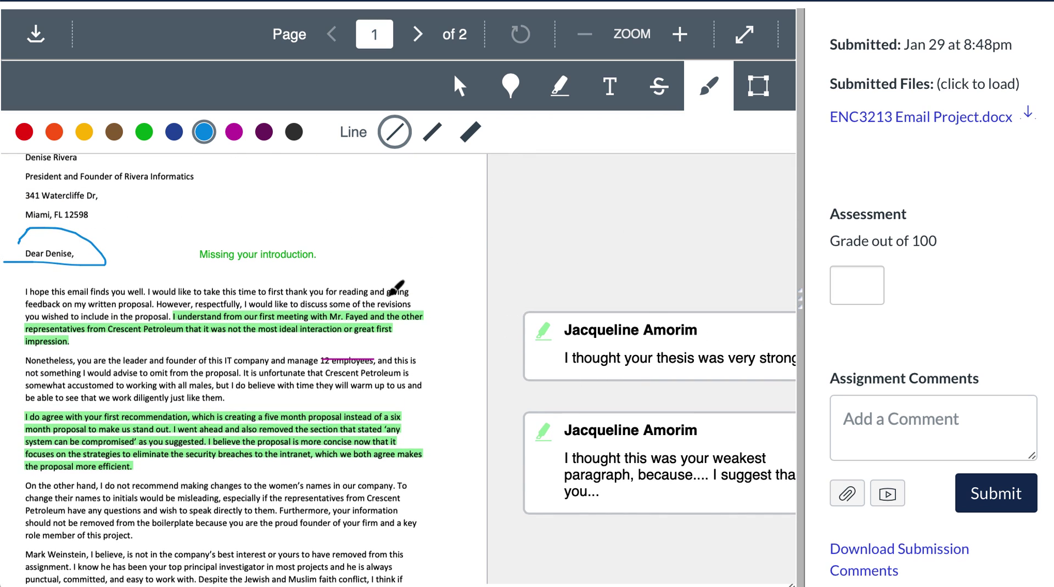
# Highlight the end of the word "project." in the fourth paragraph in green and delete that highlight
pyautogui.scroll(-3, 280, 311)
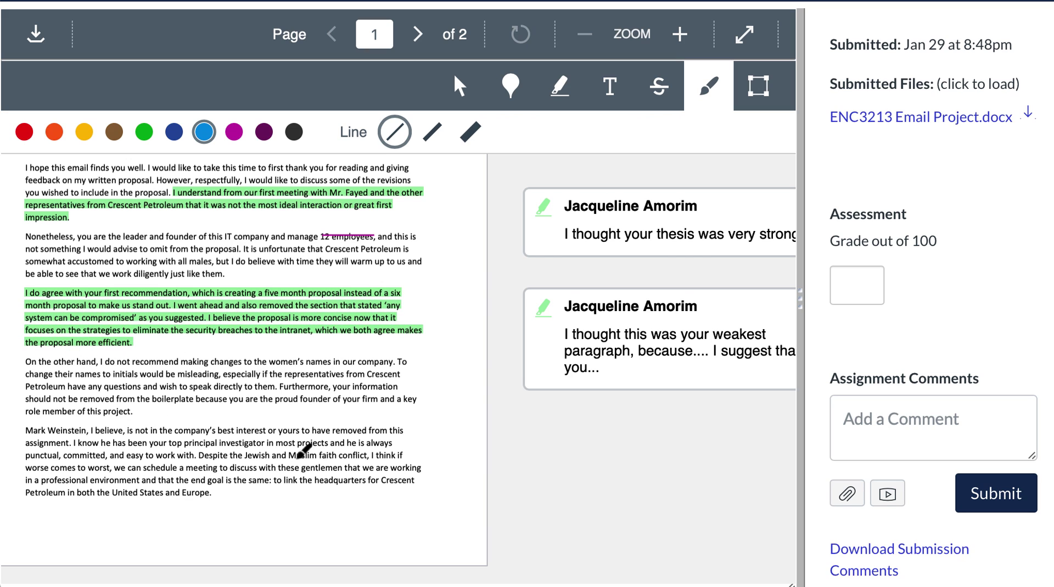
pyautogui.click(566, 99)
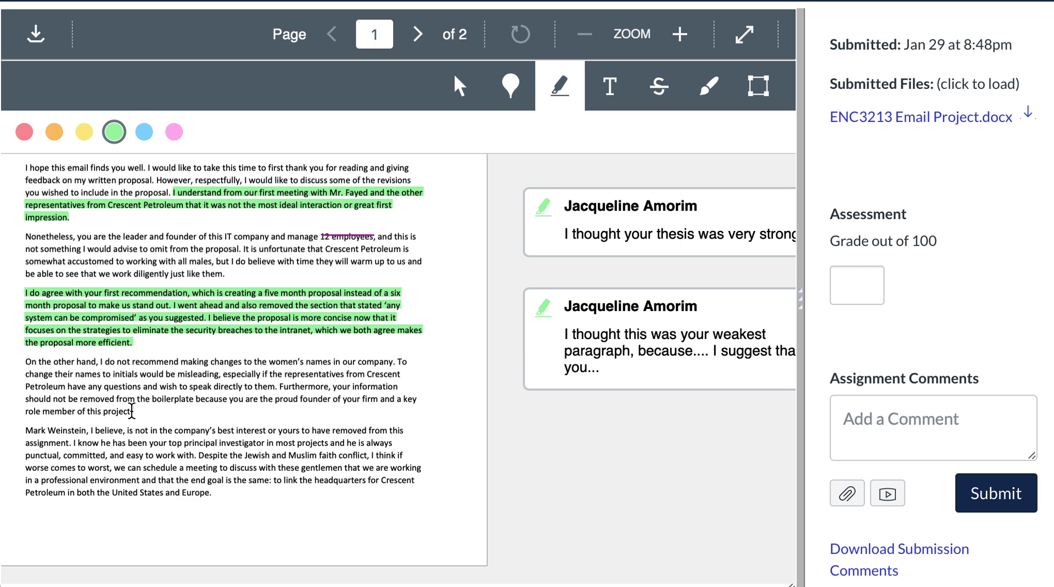
pyautogui.moveTo(134, 411); pyautogui.dragTo(123, 409)
pyautogui.click(123, 409)
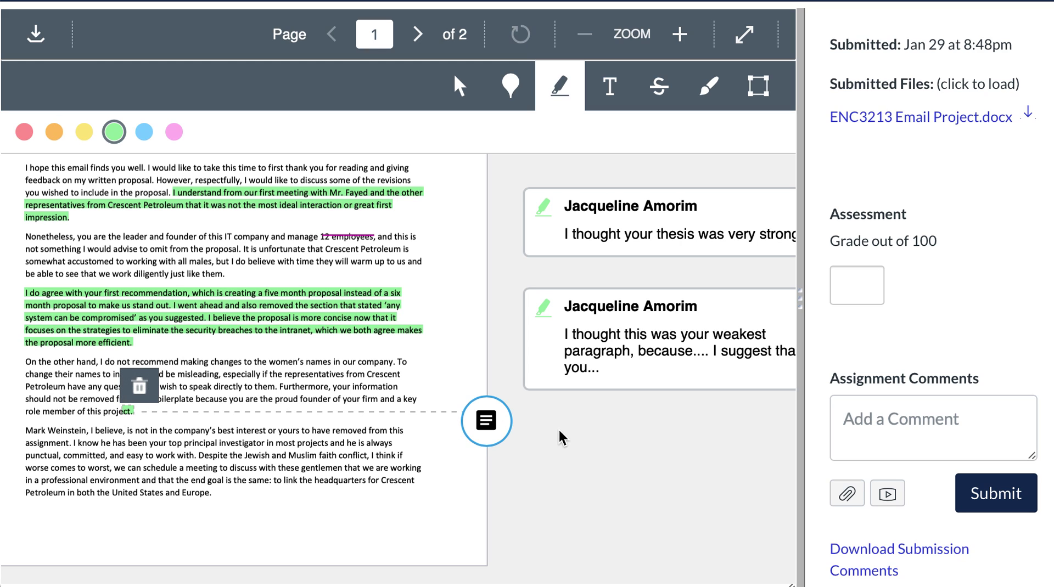
pyautogui.click(146, 388)
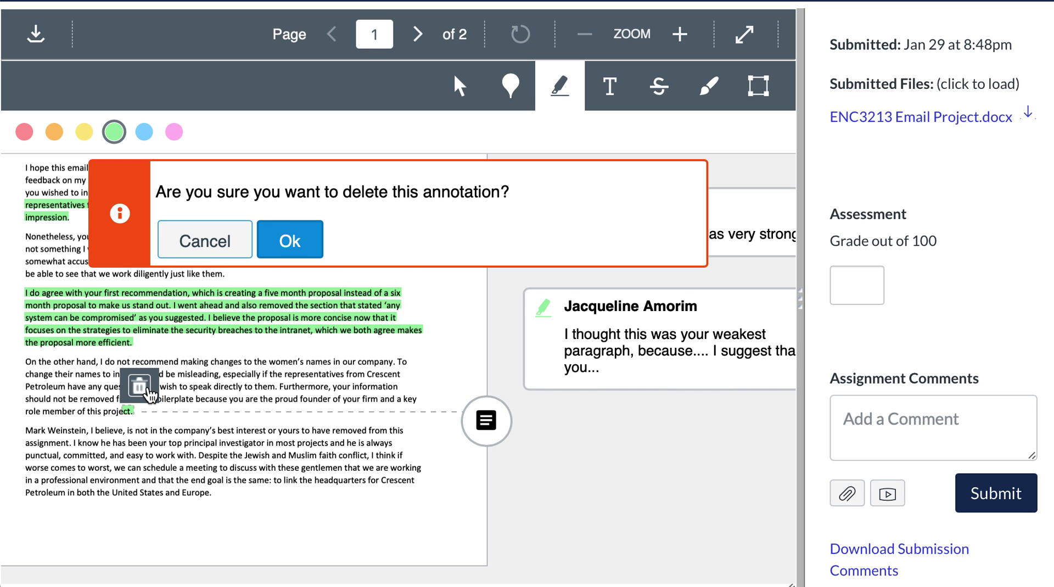
pyautogui.click(288, 243)
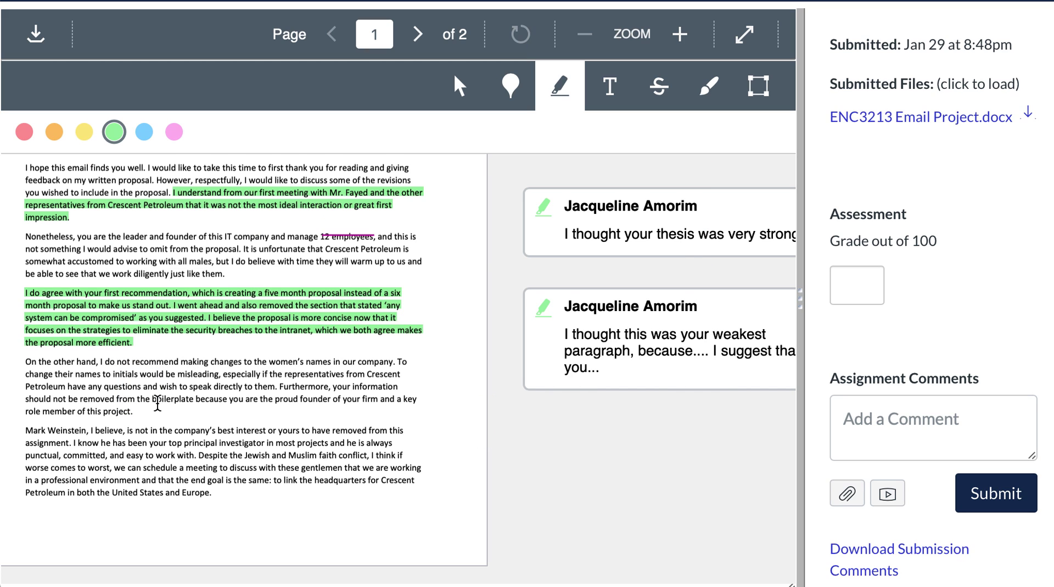
# Delete the blue freehand drawing around the salutation and confirm the deletion
pyautogui.scroll(3, 130, 331)
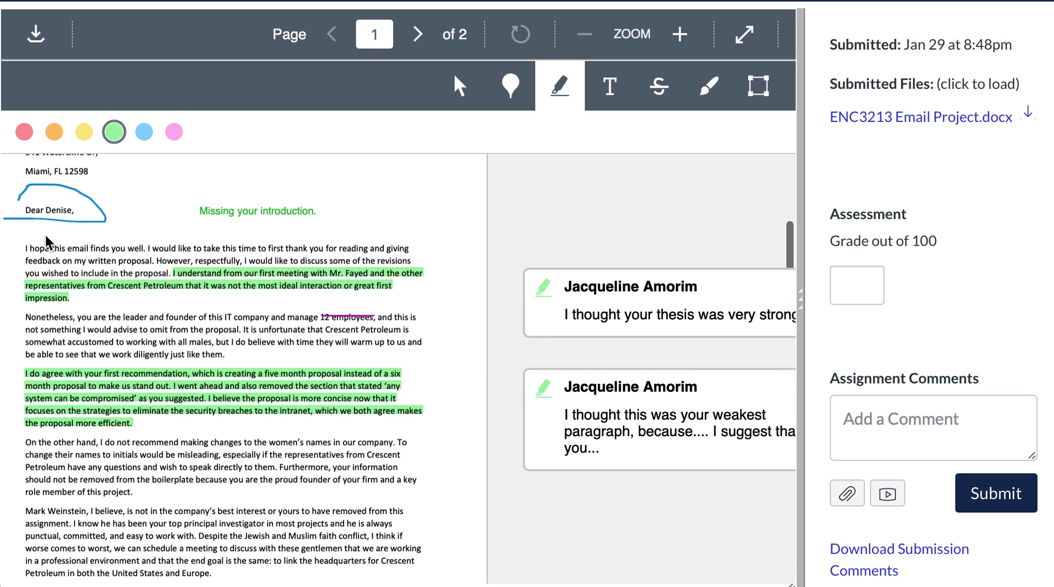
pyautogui.click(87, 199)
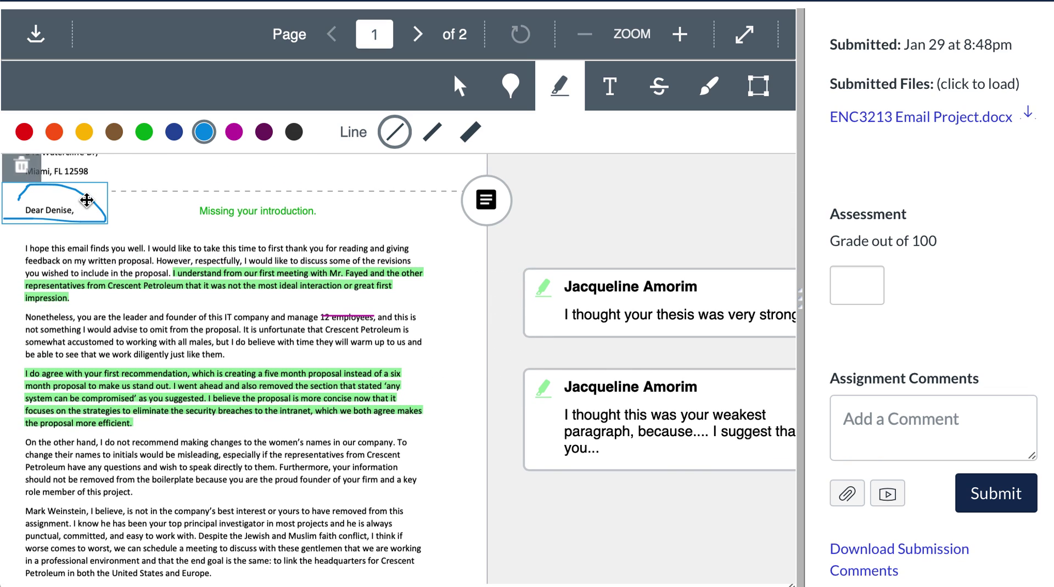
pyautogui.click(23, 167)
pyautogui.click(299, 251)
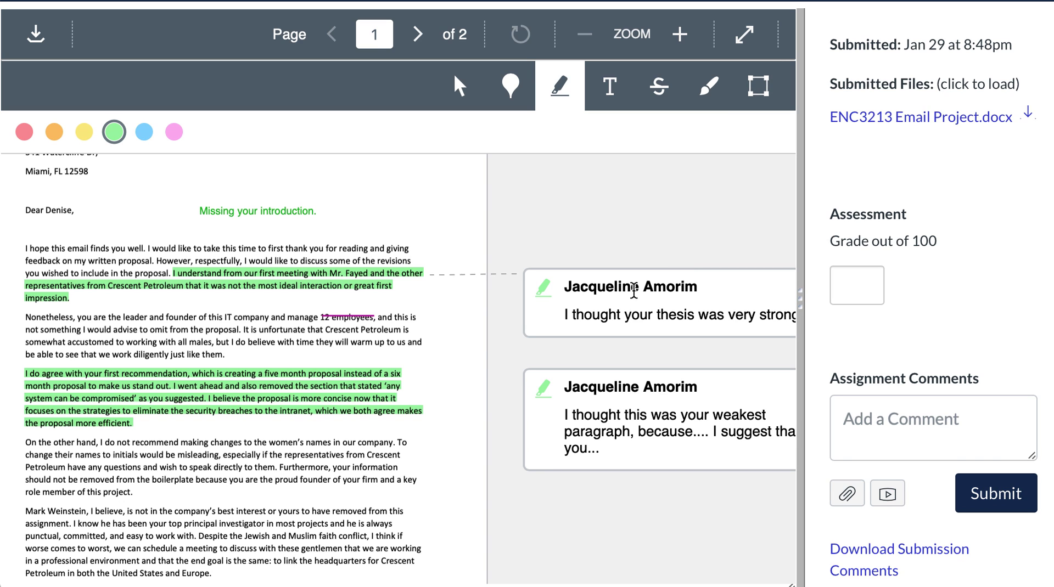
pyautogui.scroll(-3, 490, 354)
pyautogui.scroll(1, 490, 353)
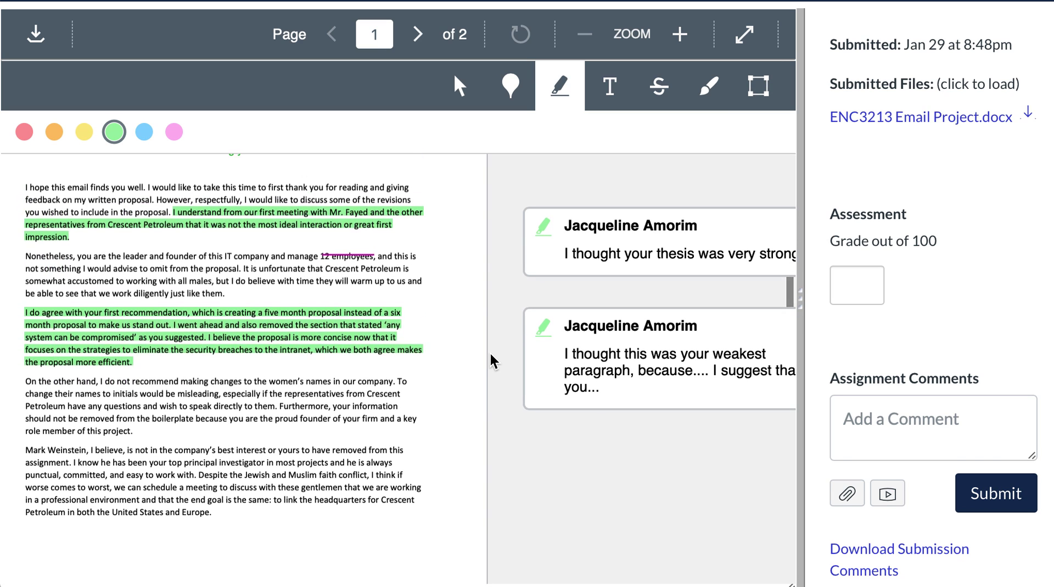
pyautogui.scroll(-5, 630, 371)
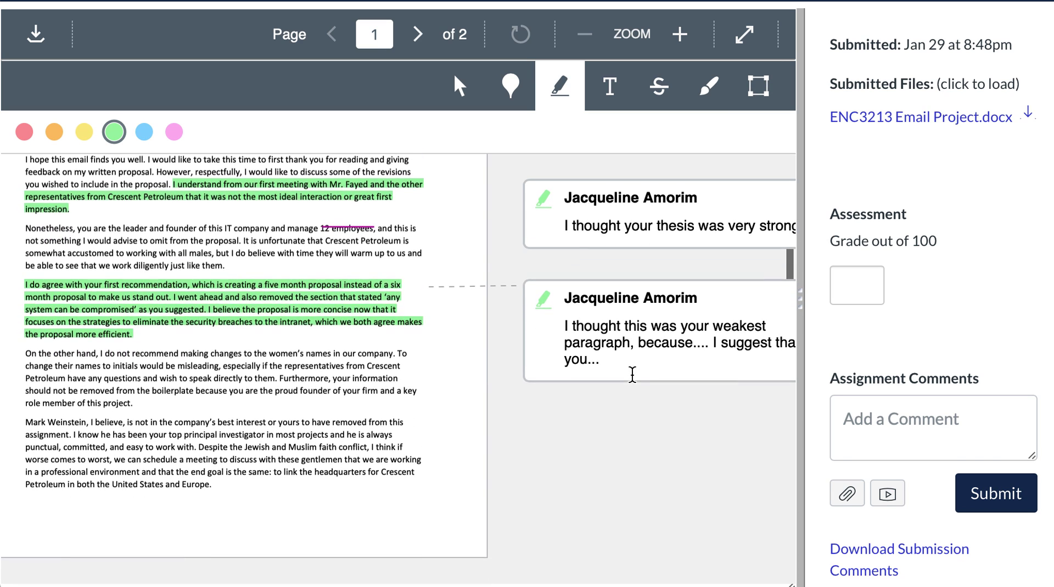
pyautogui.scroll(4, 633, 374)
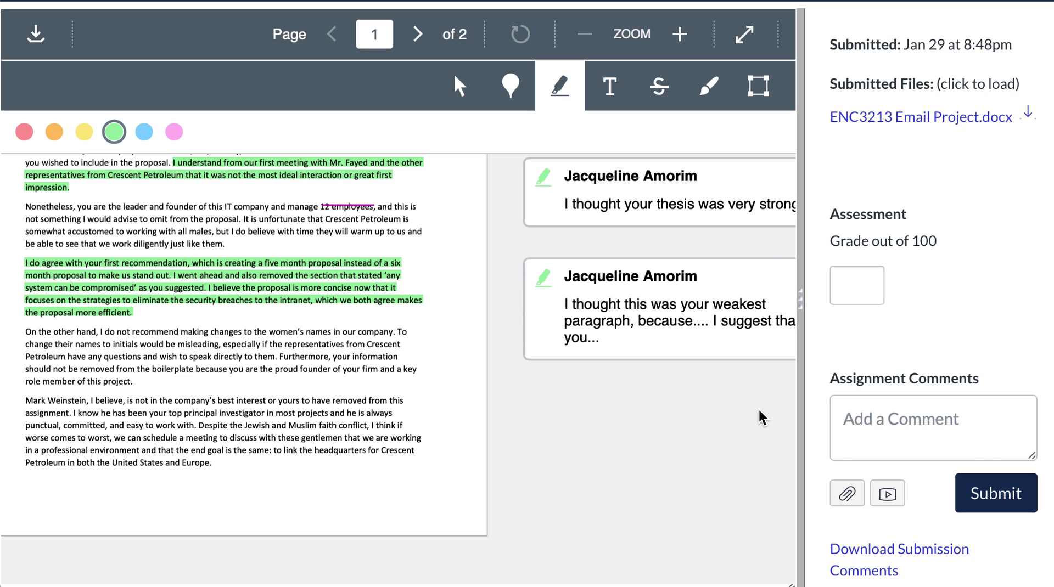
# Enter "See my feedback." as the assignment comment without submitting it, and select its text
pyautogui.click(864, 427)
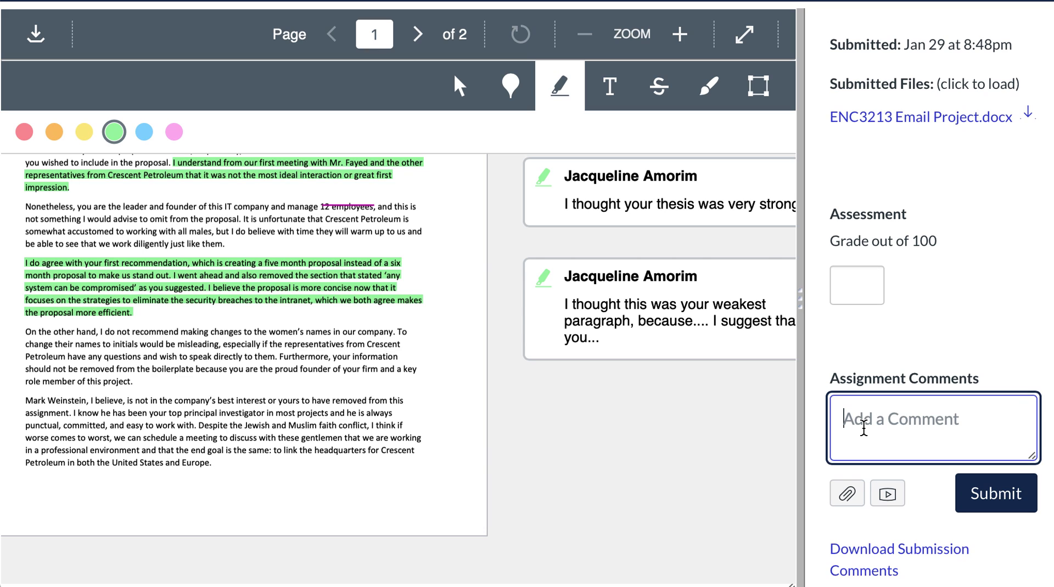
pyautogui.write('See m')
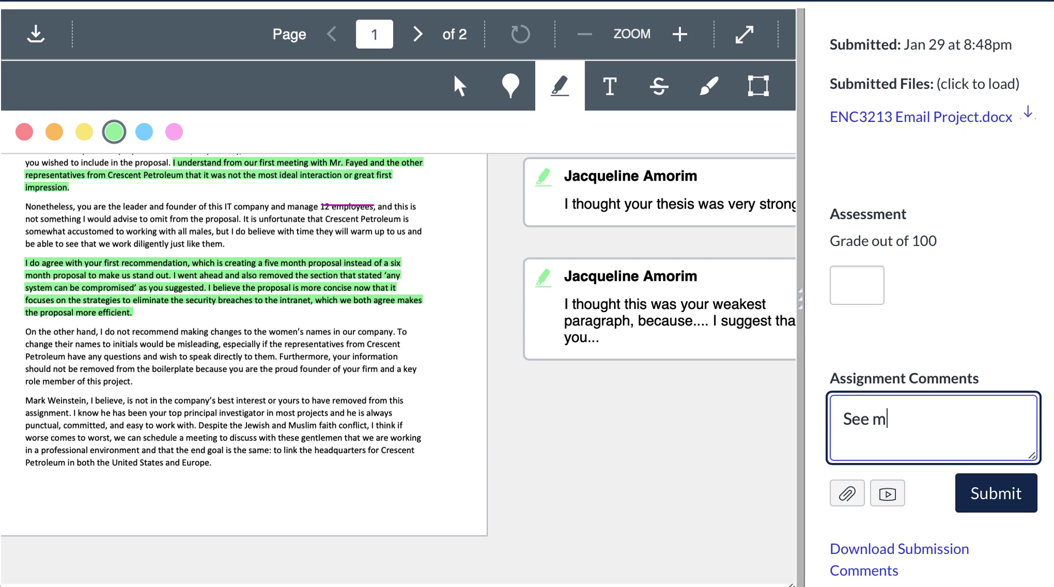
pyautogui.write('y feedback.')
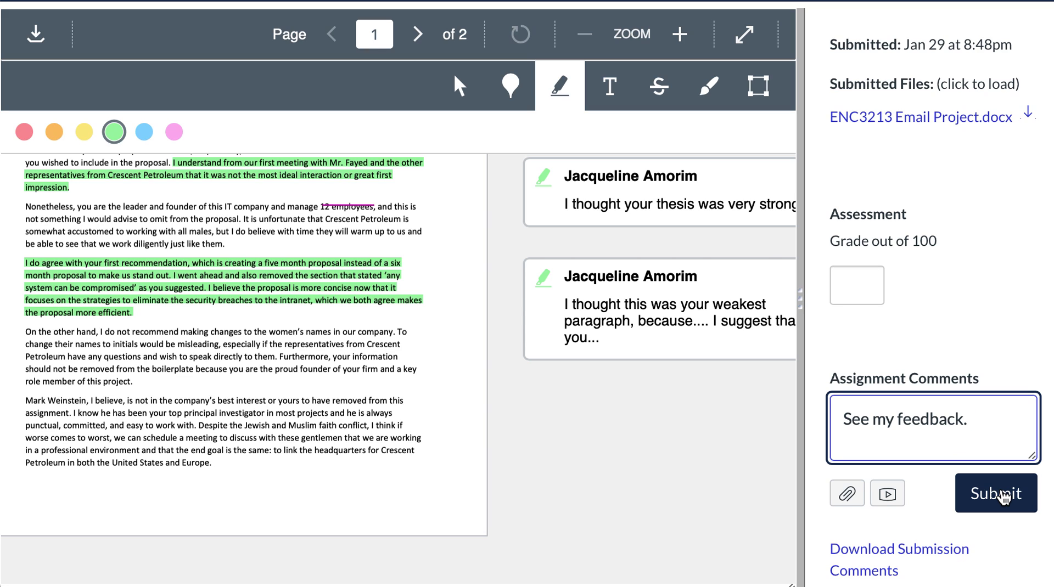
pyautogui.moveTo(980, 429); pyautogui.dragTo(832, 409)
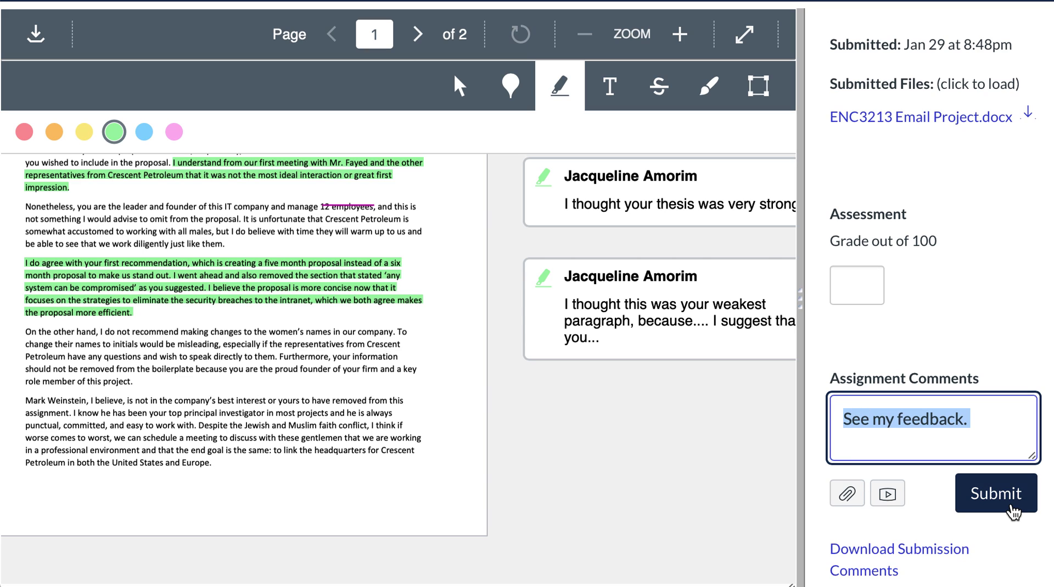
pyautogui.scroll(5, 547, 509)
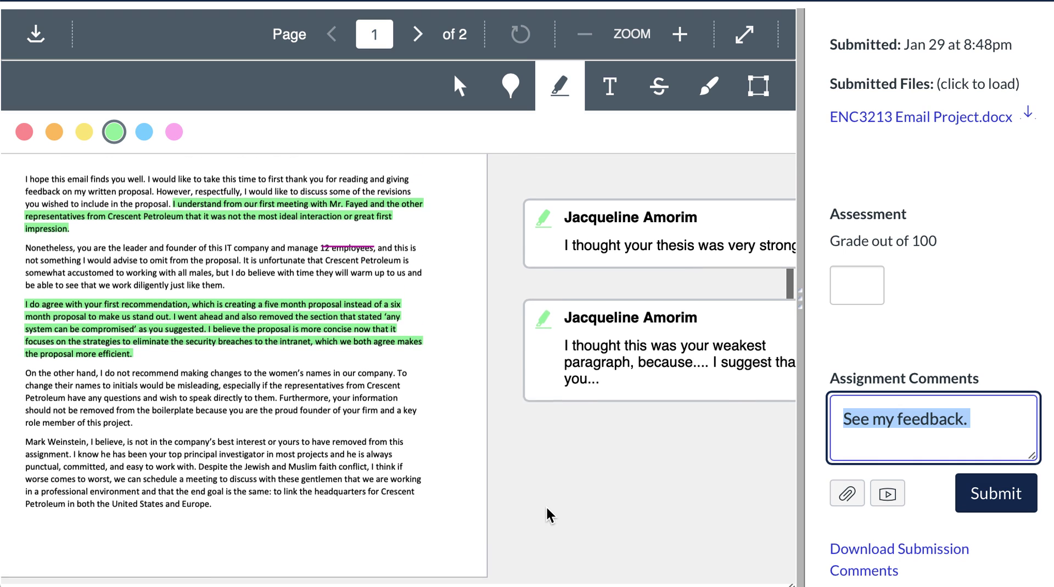
pyautogui.scroll(-3, 545, 505)
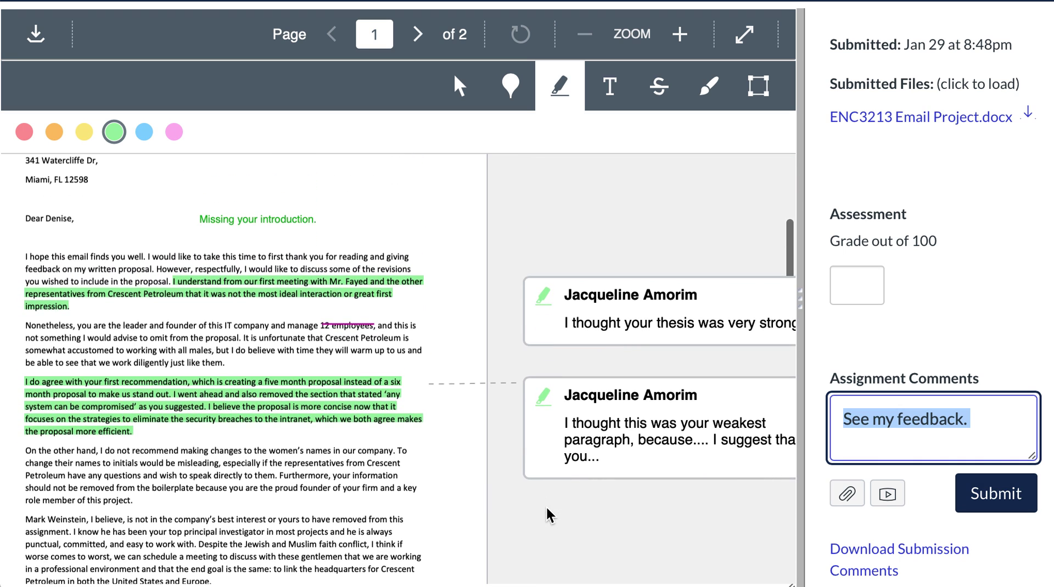
pyautogui.scroll(-3, 579, 560)
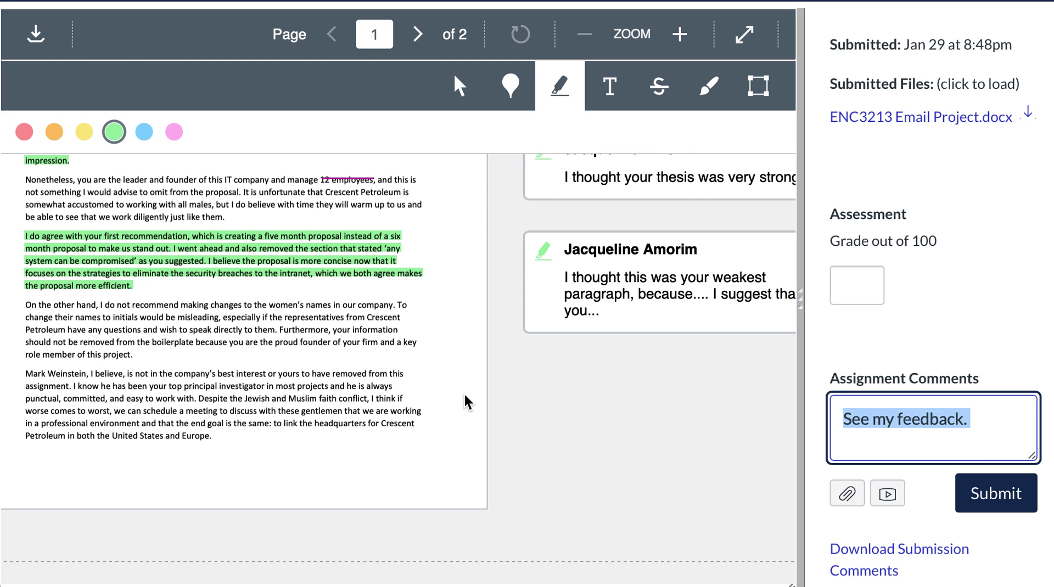
pyautogui.scroll(3, 466, 395)
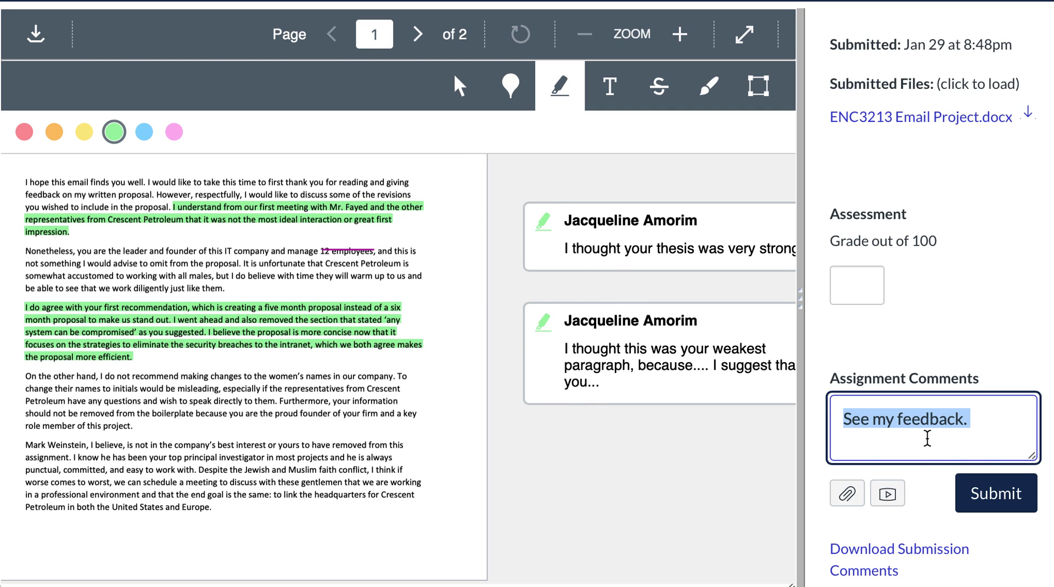
pyautogui.scroll(-1, 927, 439)
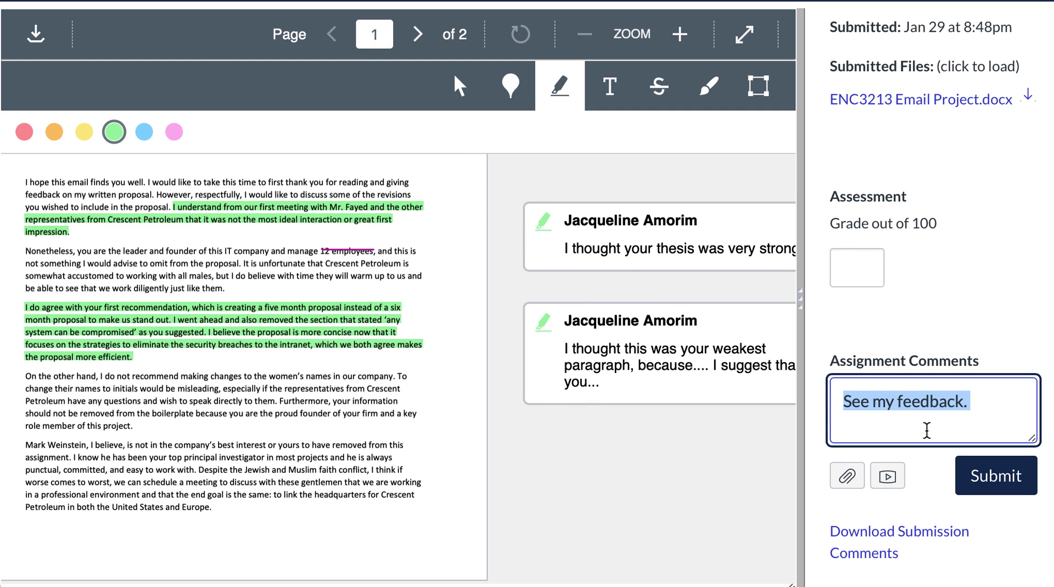